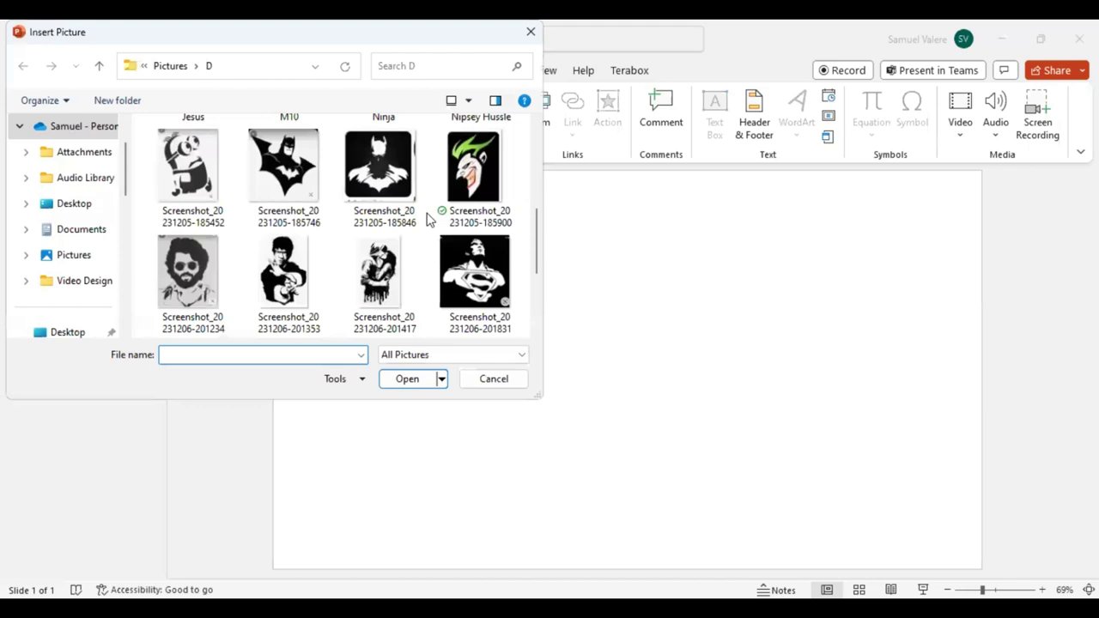
# Insert the black-and-white silhouette picture of two facing profiles, sized 7.5" by 5.22".
pyautogui.scroll(-3, 428, 219)
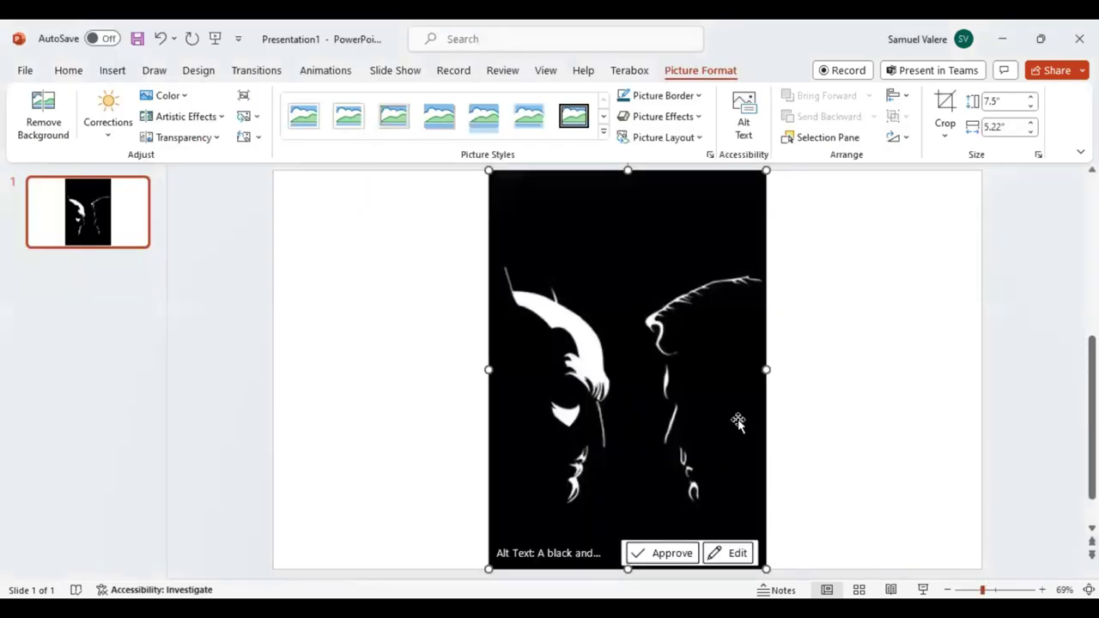
# Set the silhouette picture's transparency to 54%, fading its black background to grey.
pyautogui.keyDown('ctrl'); pyautogui.scroll(2, 738, 419); pyautogui.keyUp('ctrl')
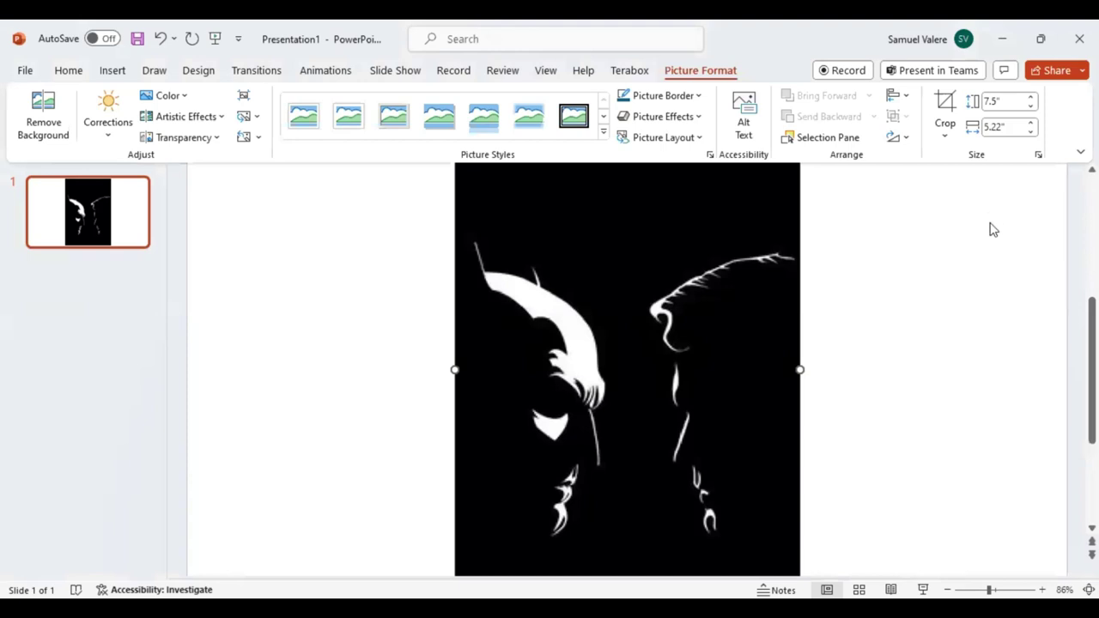
pyautogui.click(951, 296)
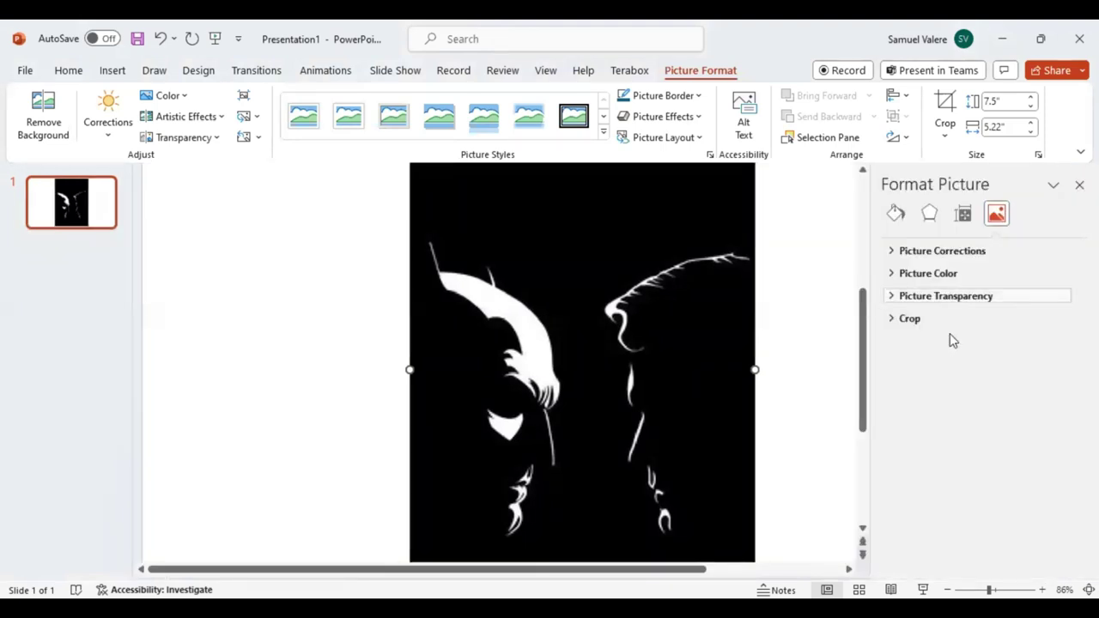
pyautogui.moveTo(964, 344); pyautogui.dragTo(987, 344)
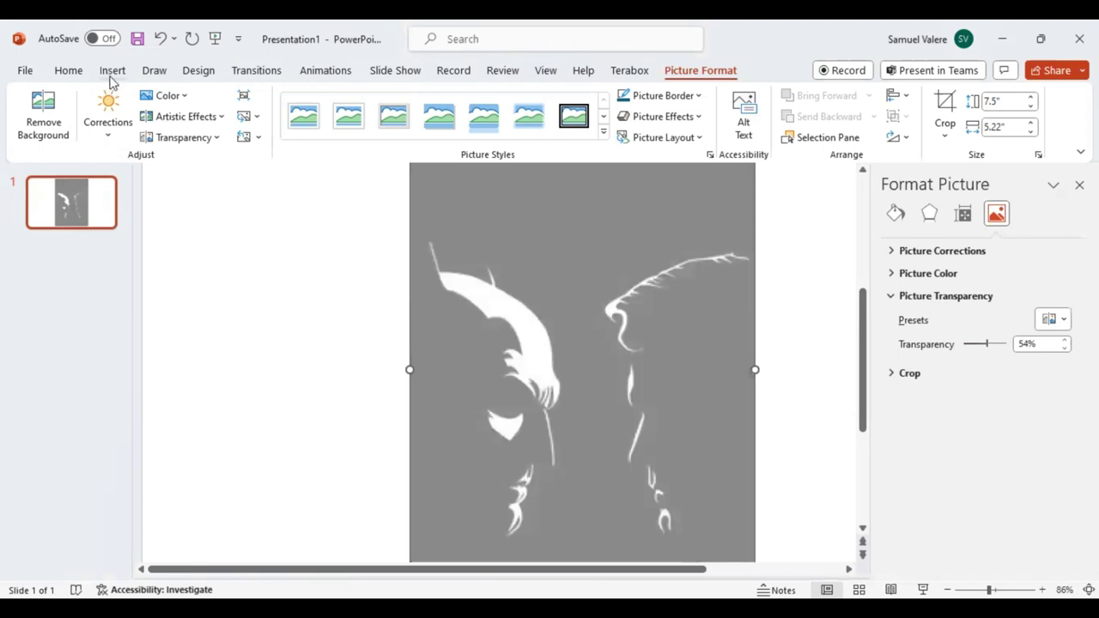
pyautogui.click(112, 73)
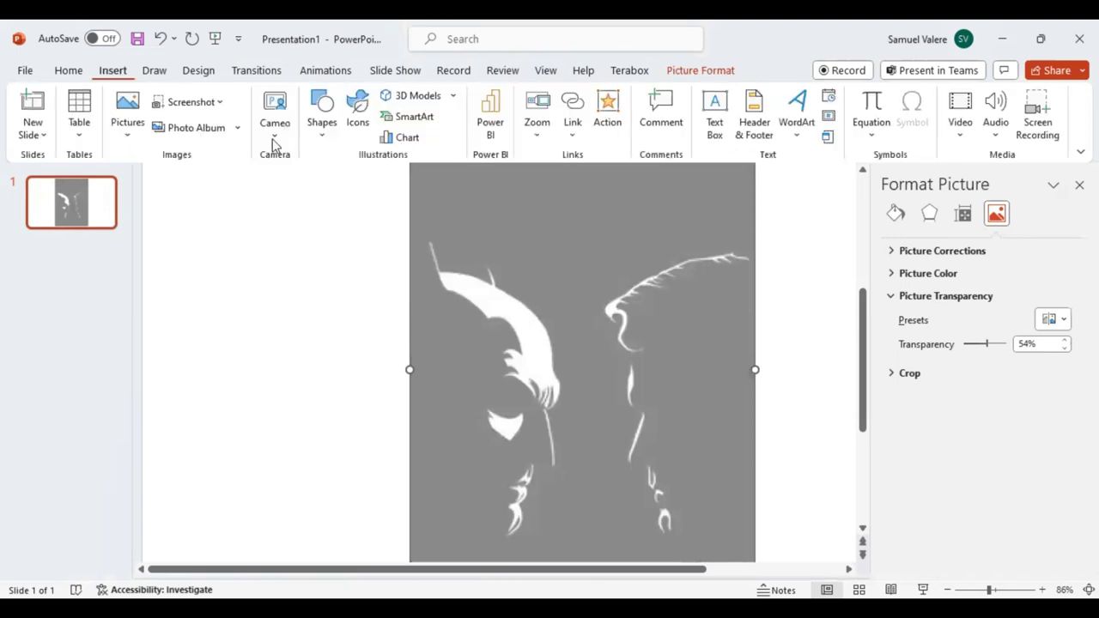
# Trace the white teardrop near the bottom of the right profile with a Freeform shape.
pyautogui.click(320, 141)
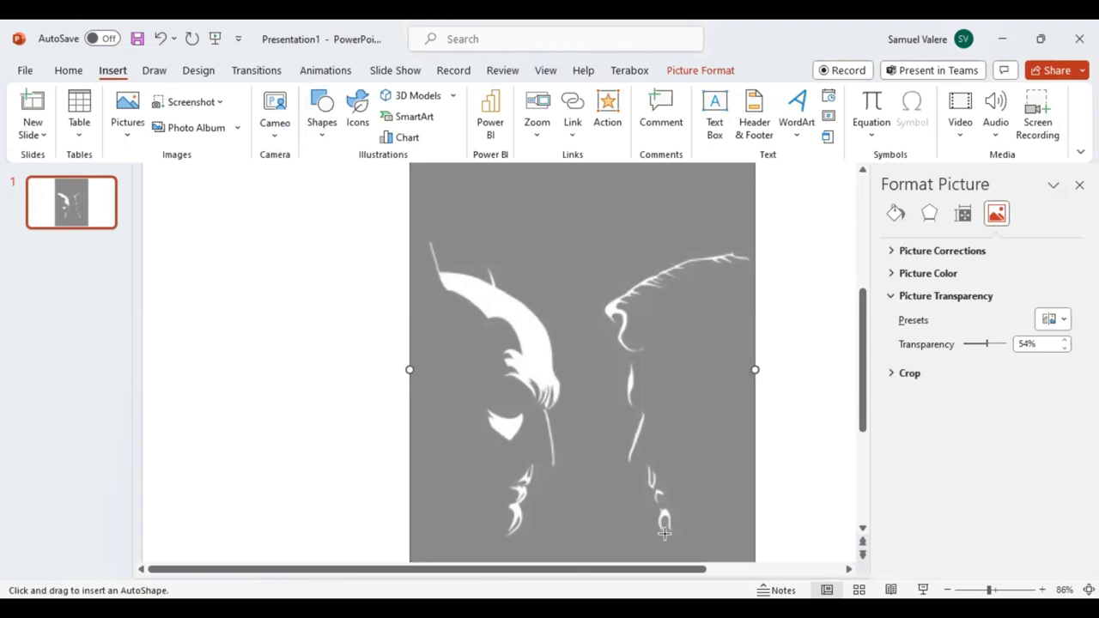
pyautogui.press('Escape')
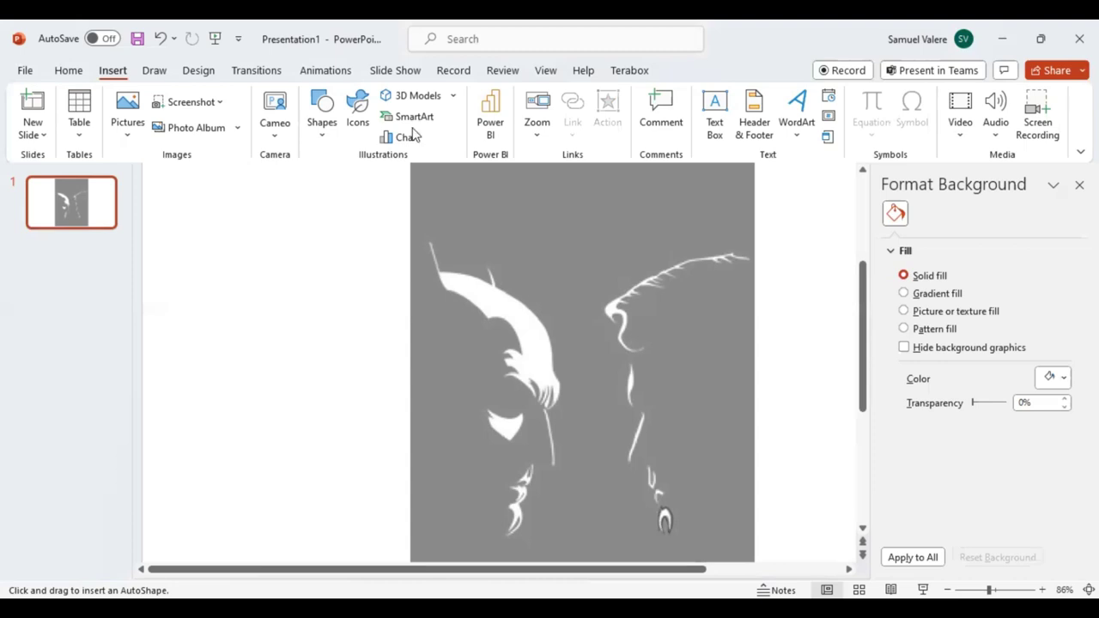
pyautogui.press('Escape')
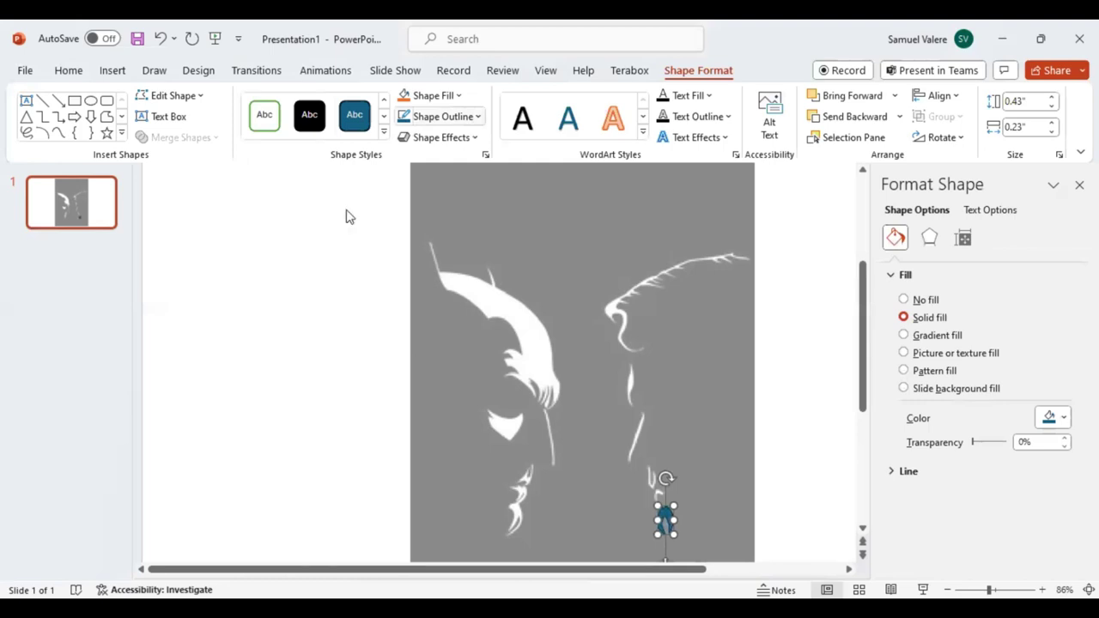
pyautogui.click(57, 133)
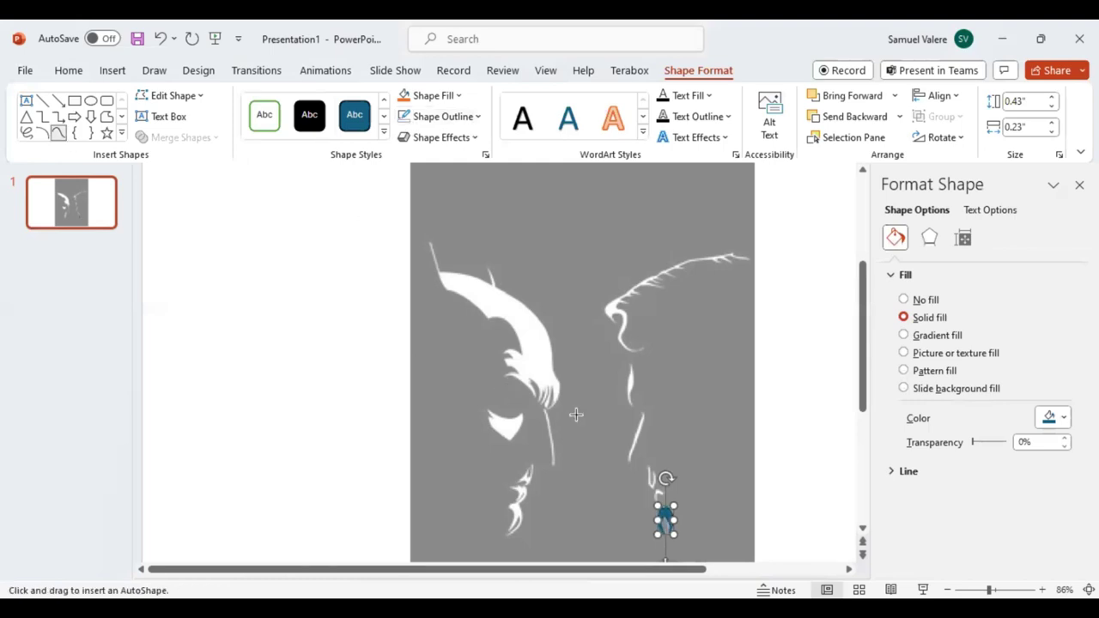
pyautogui.click(627, 455)
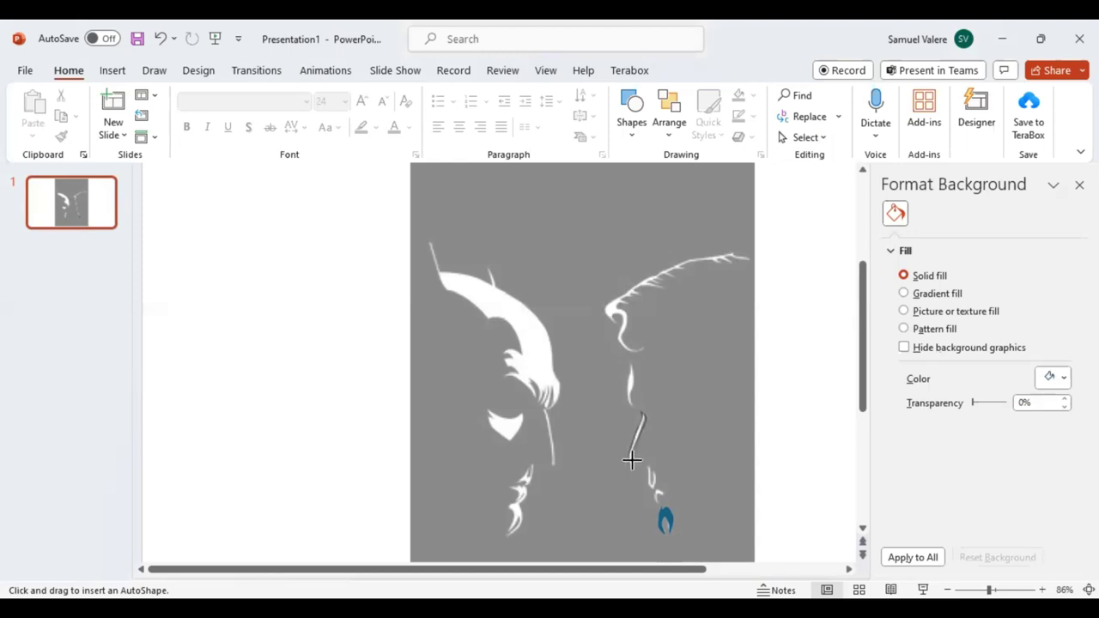
# Close the freeform over the thin slanted white stroke into a blue-filled shape.
pyautogui.doubleClick(631, 461)
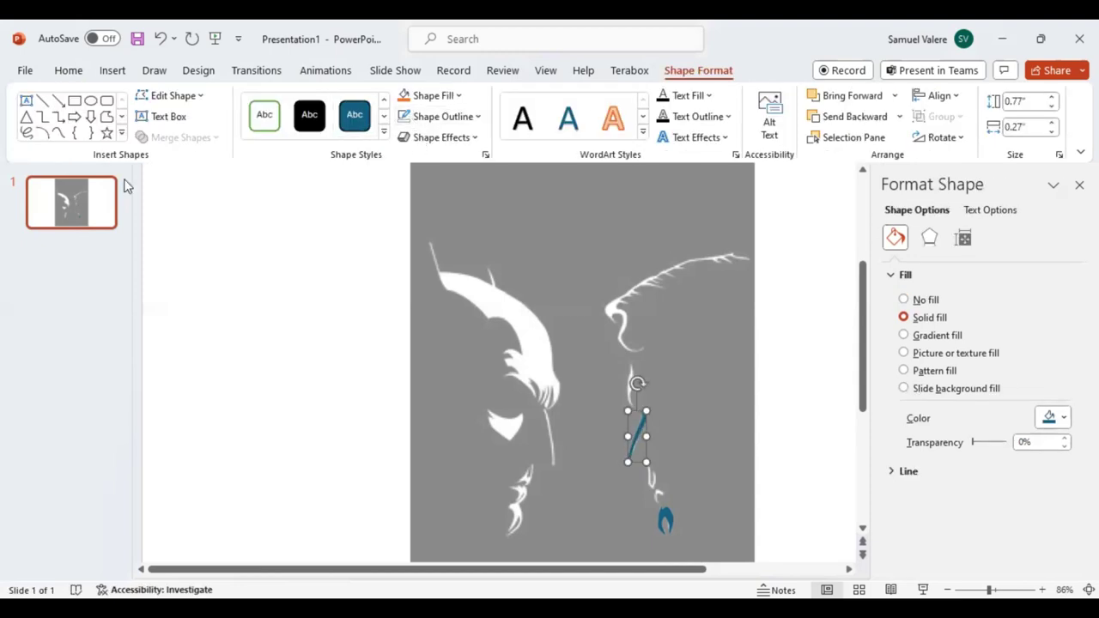
pyautogui.click(58, 134)
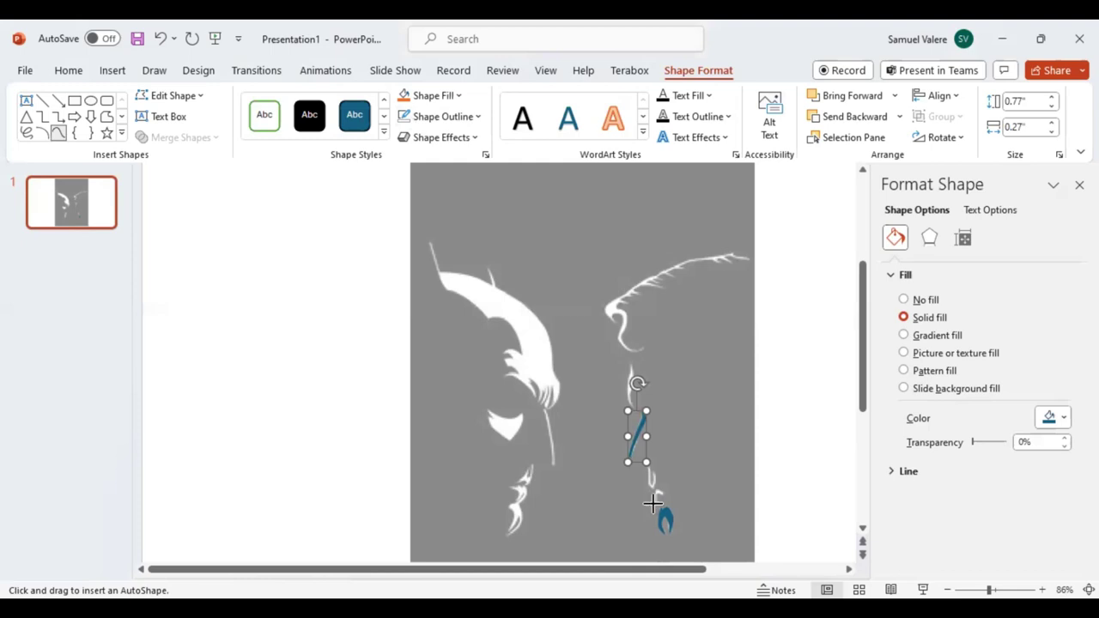
pyautogui.press('Escape')
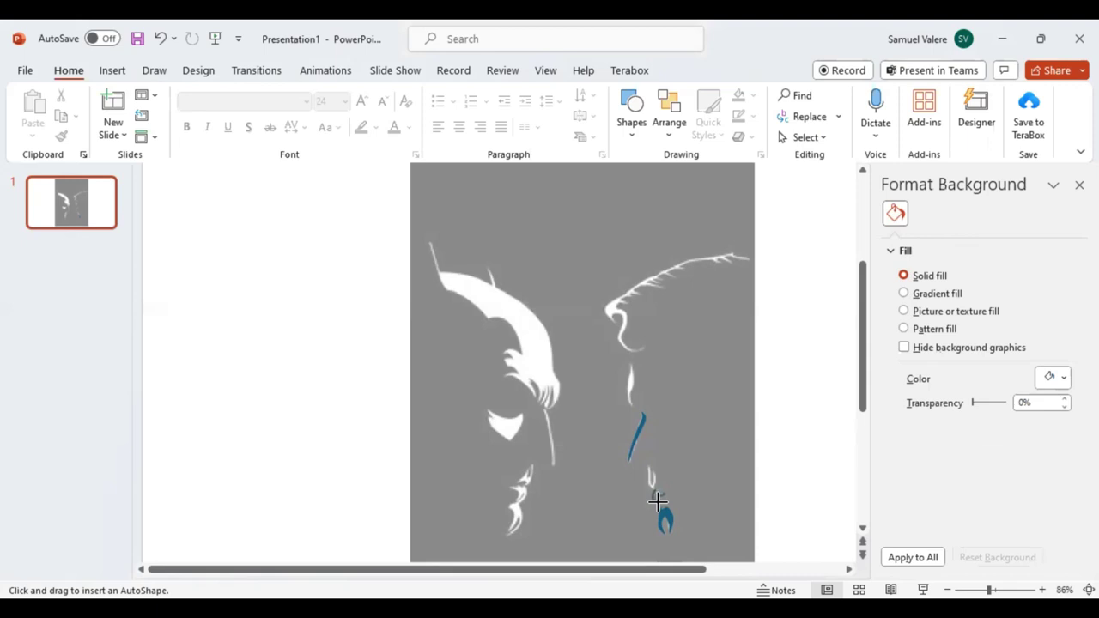
# Trace the small white marks above the teardrop with blue freeform shapes.
pyautogui.moveTo(657, 502); pyautogui.dragTo(665, 490)
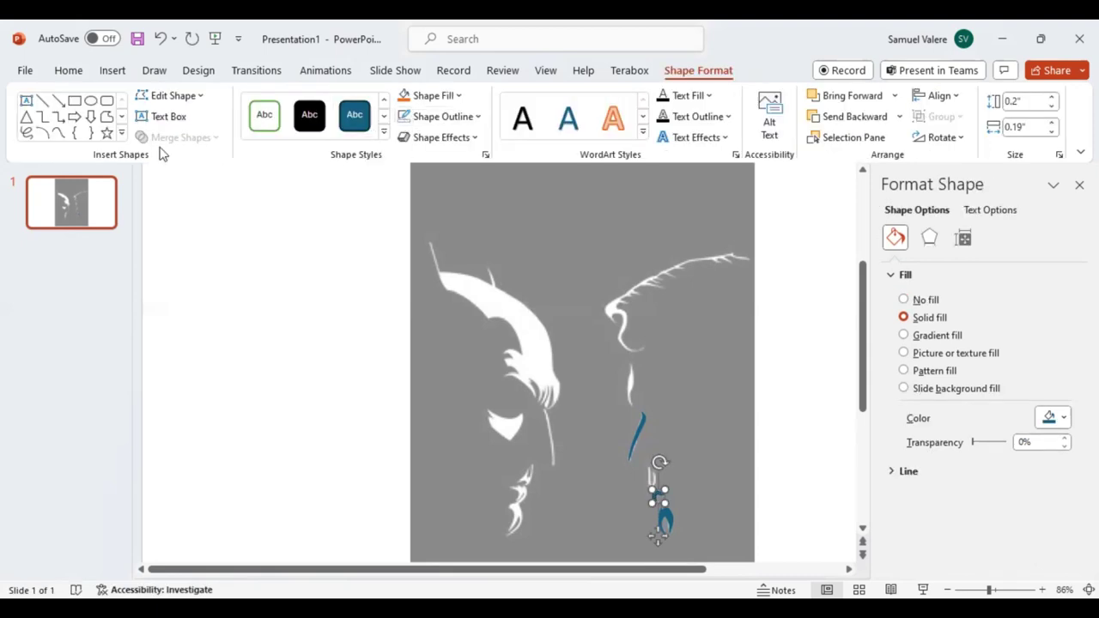
pyautogui.click(58, 133)
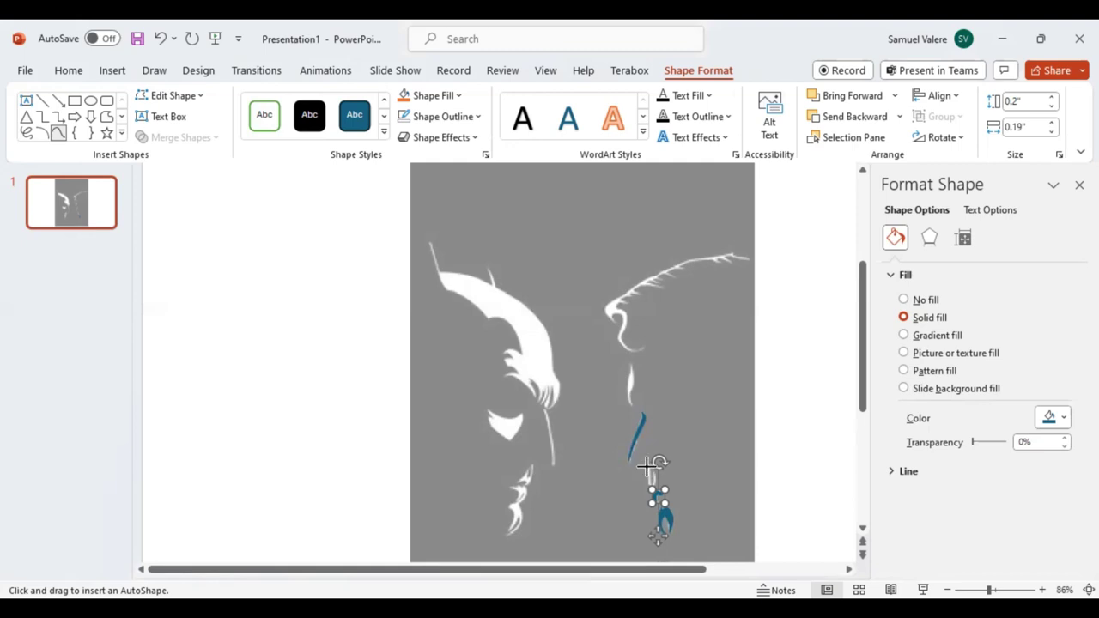
pyautogui.click(648, 479)
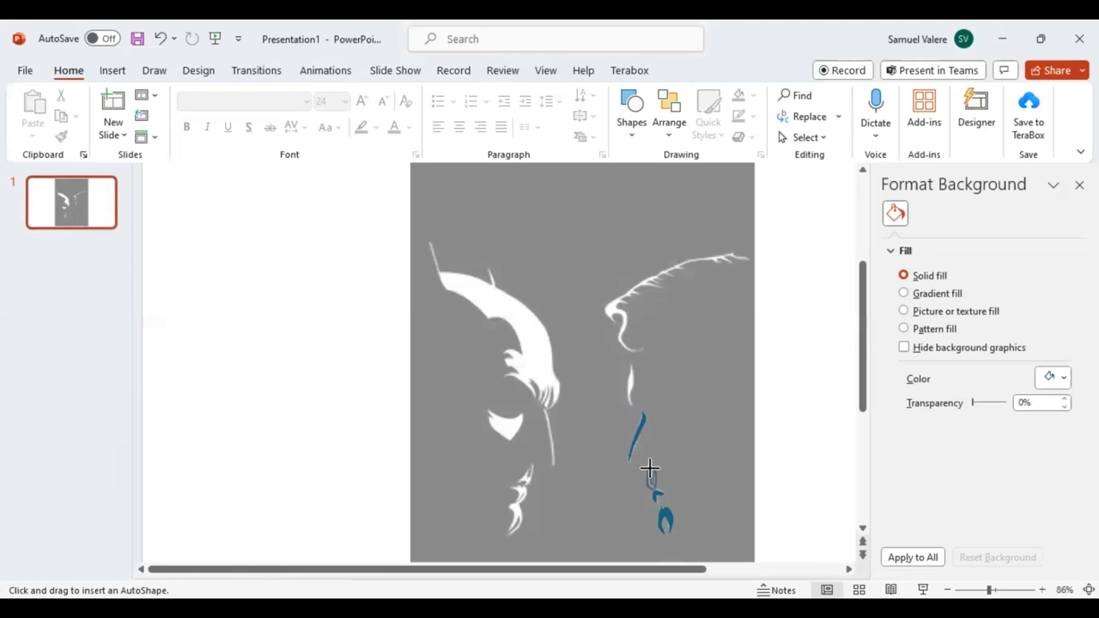
pyautogui.doubleClick(650, 468)
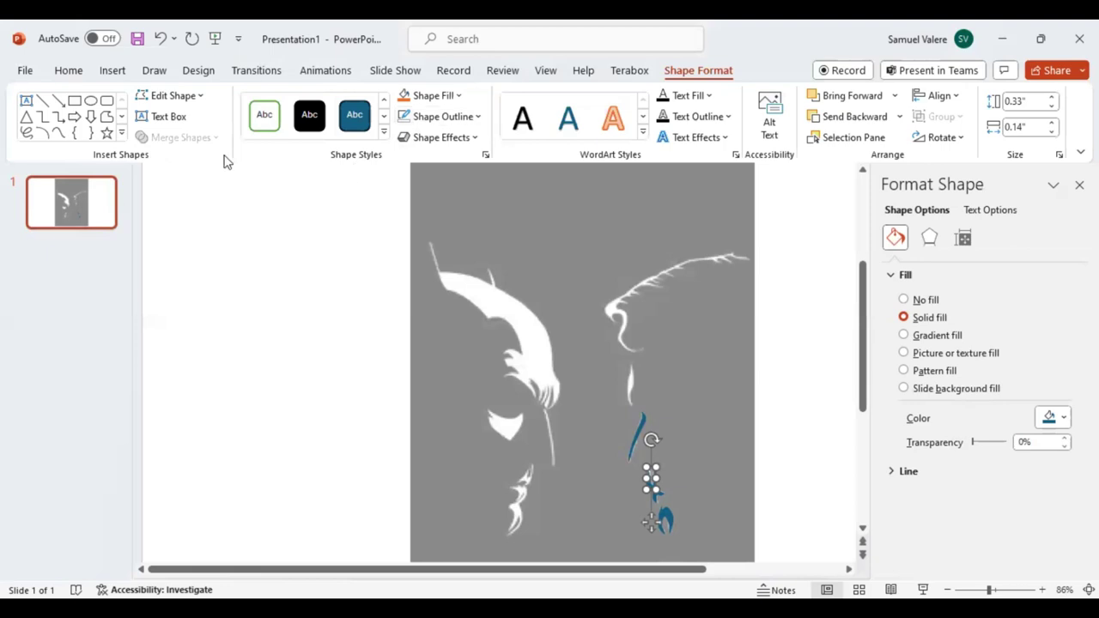
pyautogui.click(57, 133)
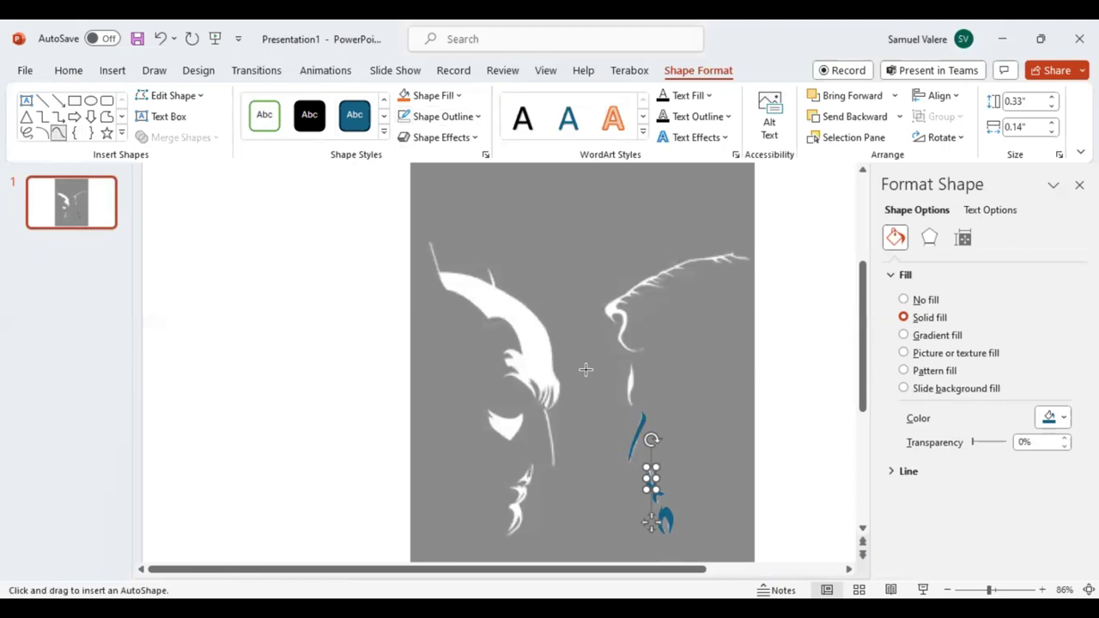
pyautogui.click(629, 370)
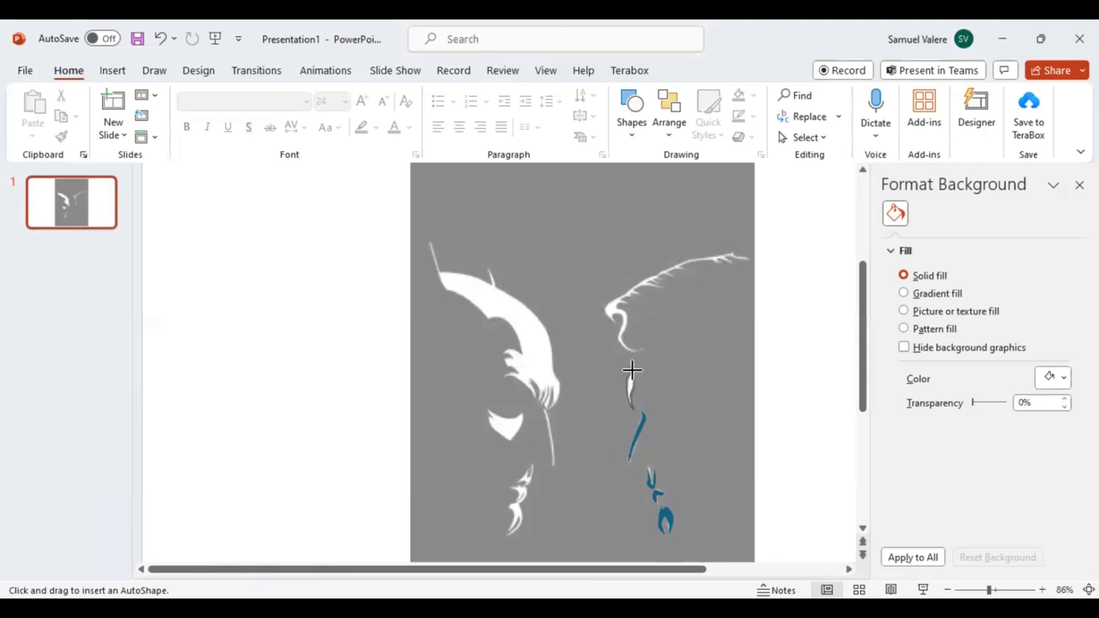
# Close a blue freeform over the small white piece above the slanted stroke.
pyautogui.click(632, 370)
pyautogui.doubleClick(631, 364)
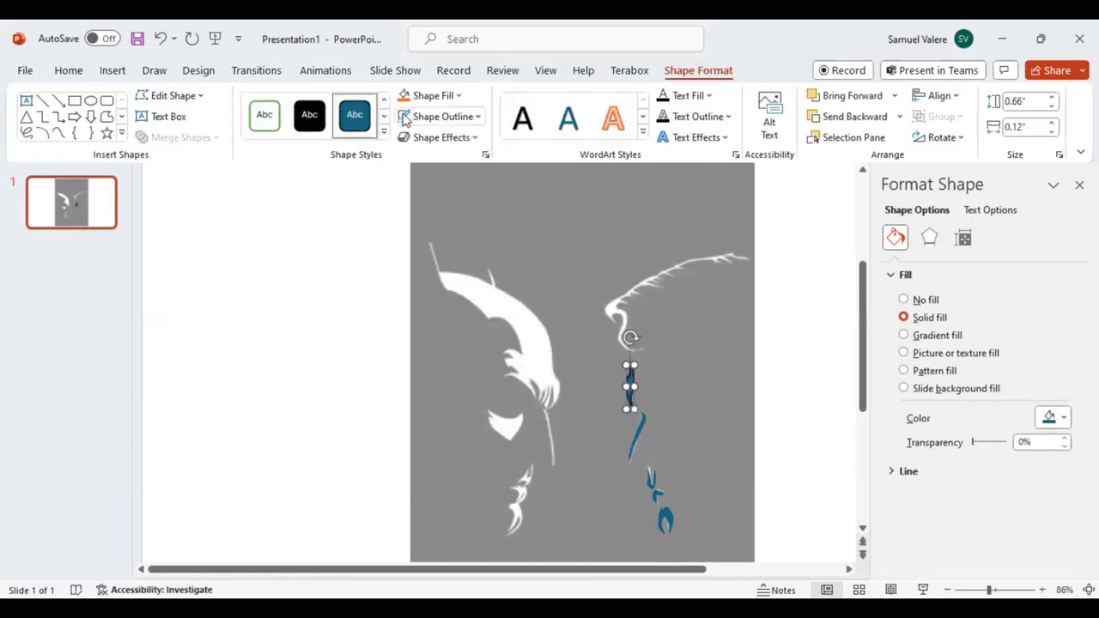
pyautogui.click(58, 134)
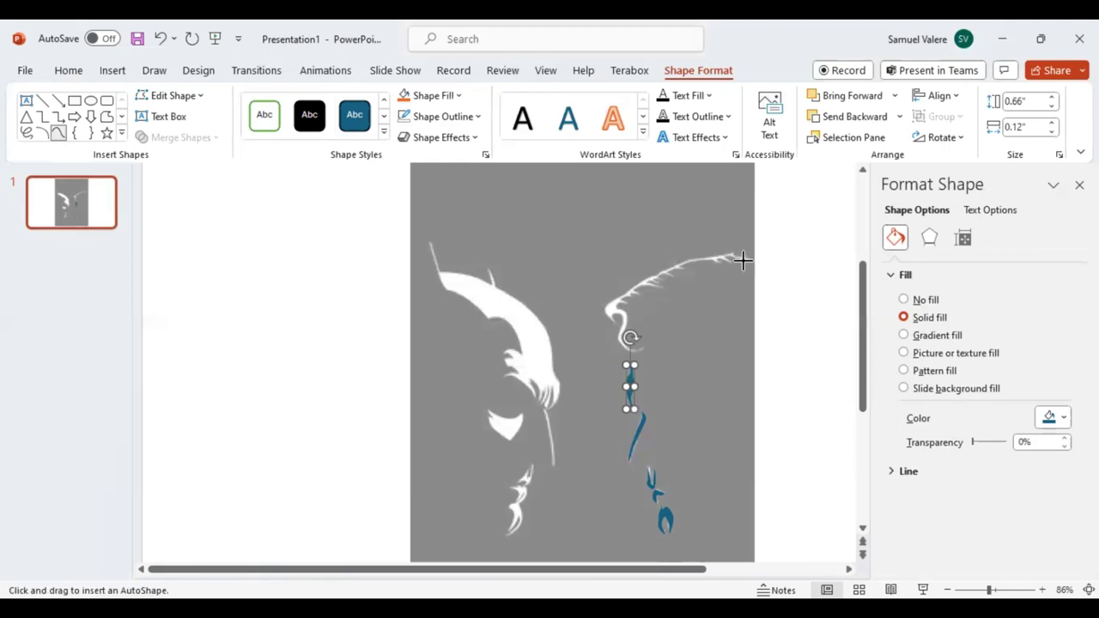
# Trace point by point along the long white streak at the upper right, starting at its tip.
pyautogui.click(736, 257)
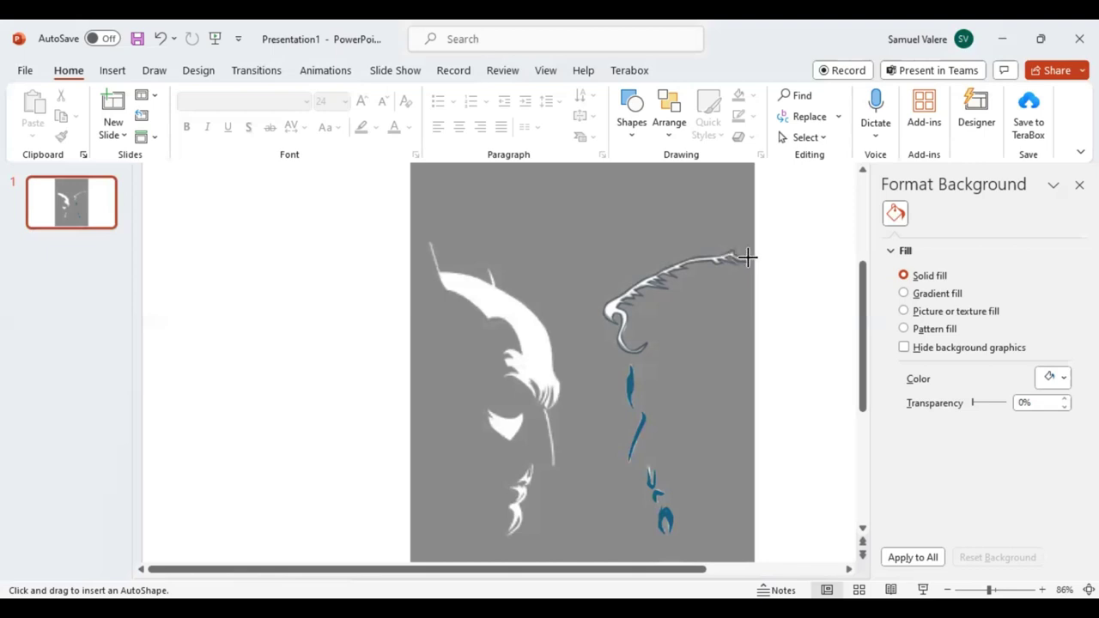
# Close the streak trace into a filled shape and set its outline to No Outline.
pyautogui.click(748, 256)
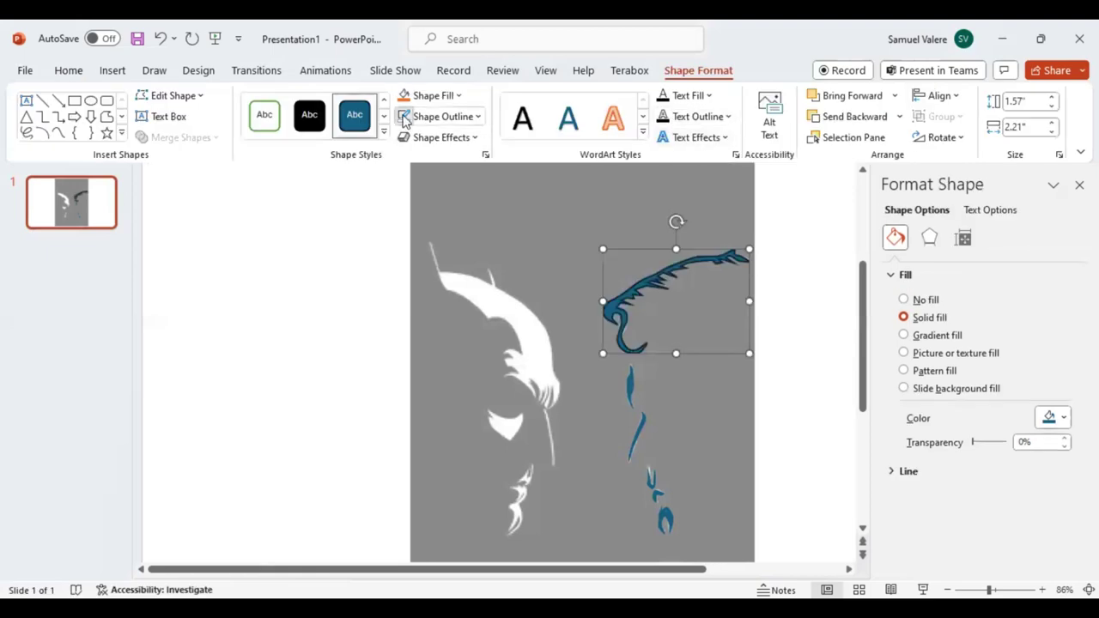
pyautogui.click(404, 118)
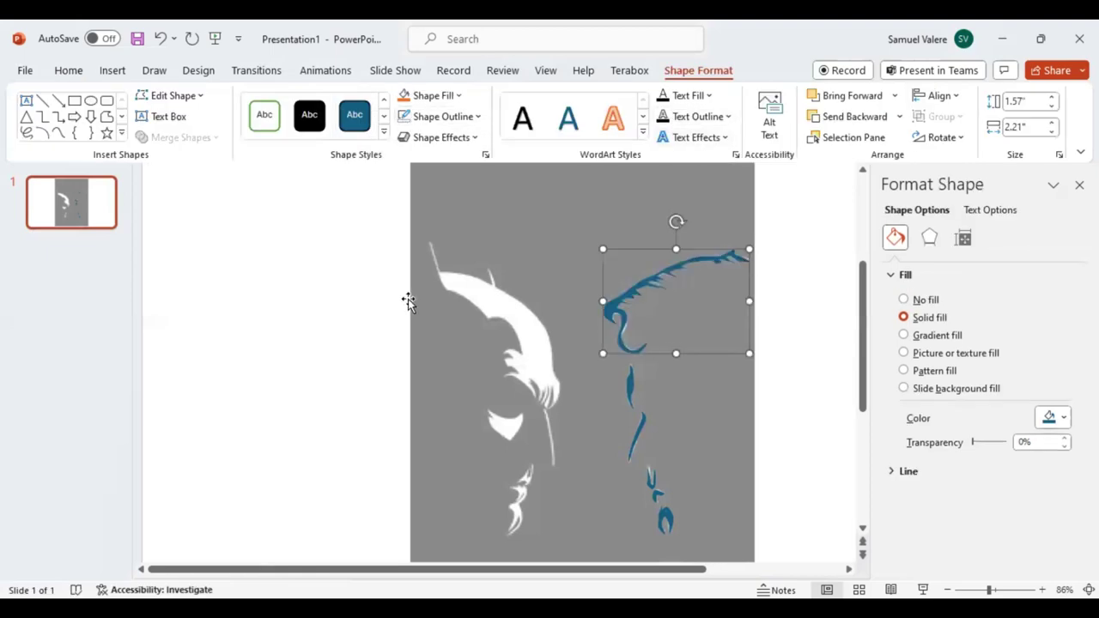
pyautogui.click(58, 133)
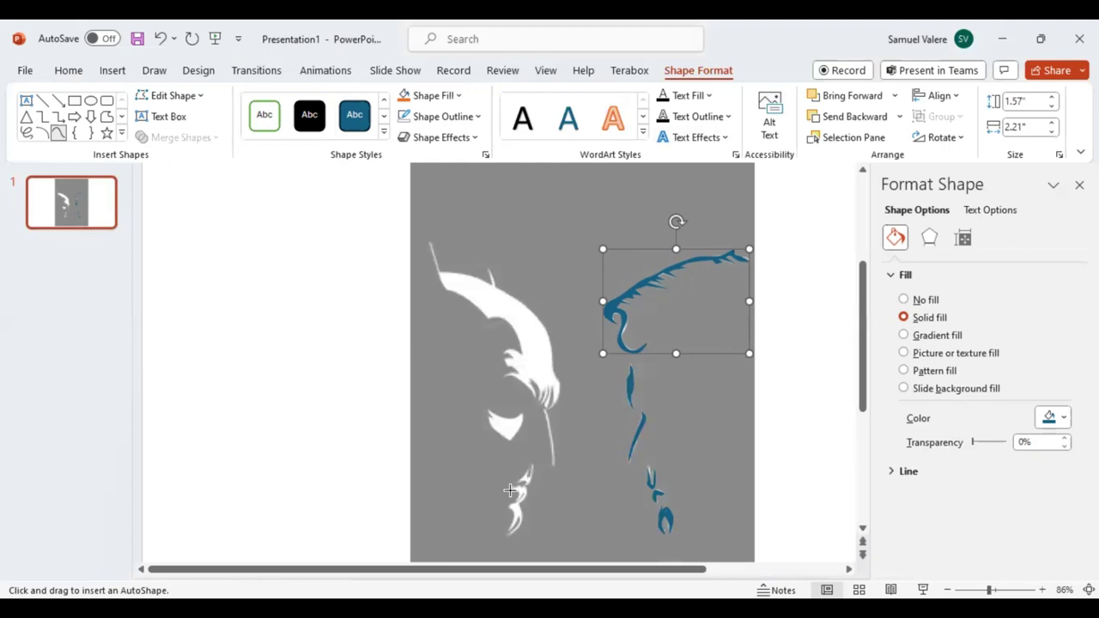
# Trace the small white lip figure near the bottom of the left profile with a freeform.
pyautogui.click(516, 490)
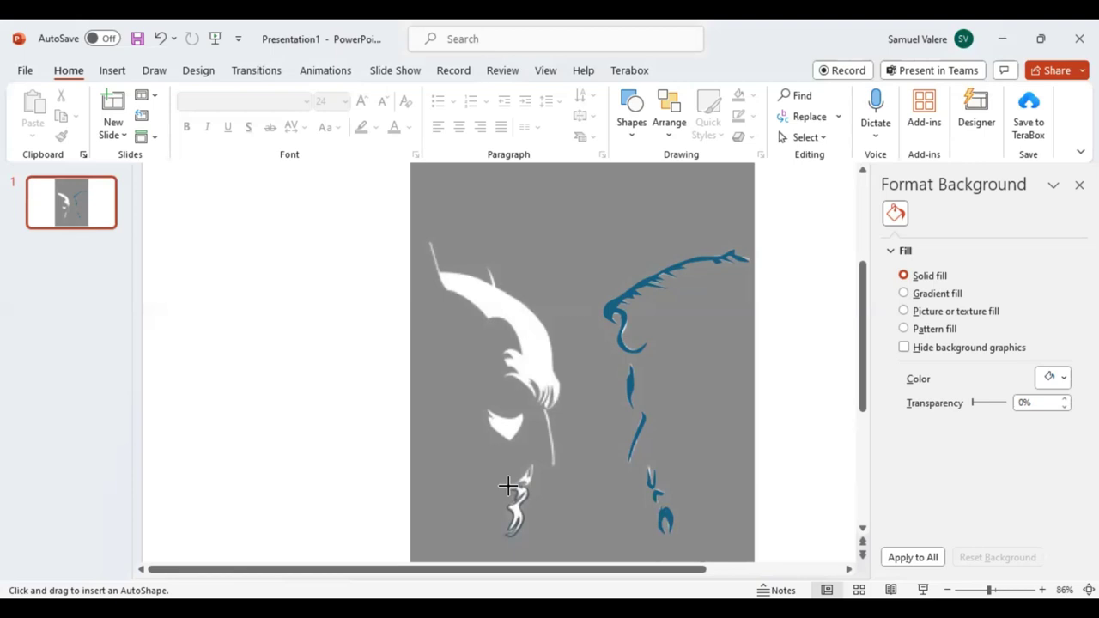
pyautogui.moveTo(507, 486); pyautogui.dragTo(507, 486)
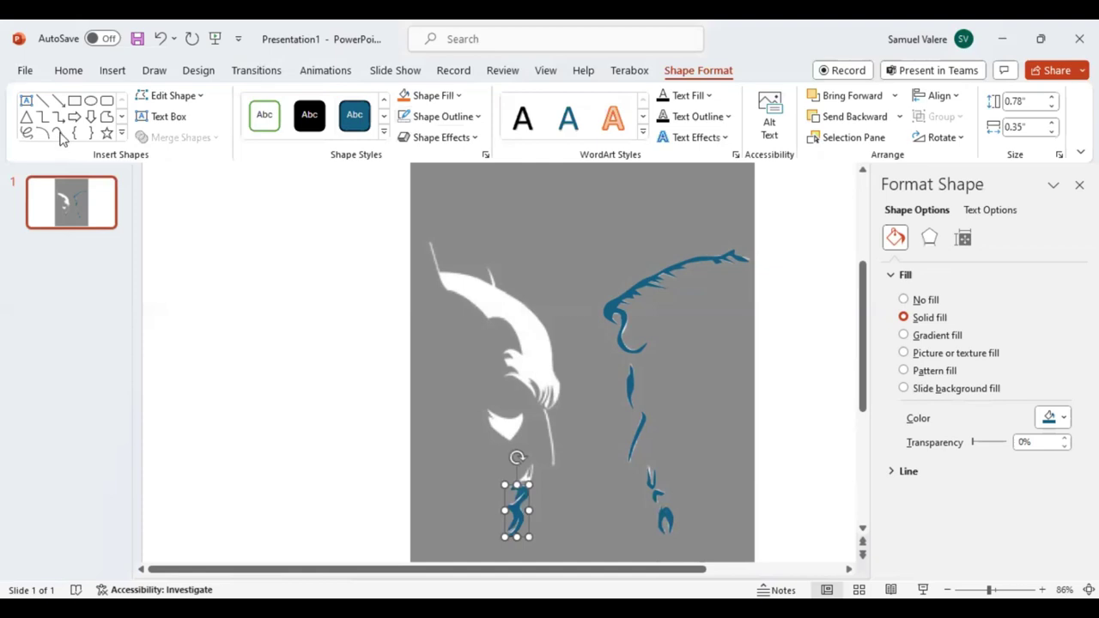
pyautogui.click(58, 133)
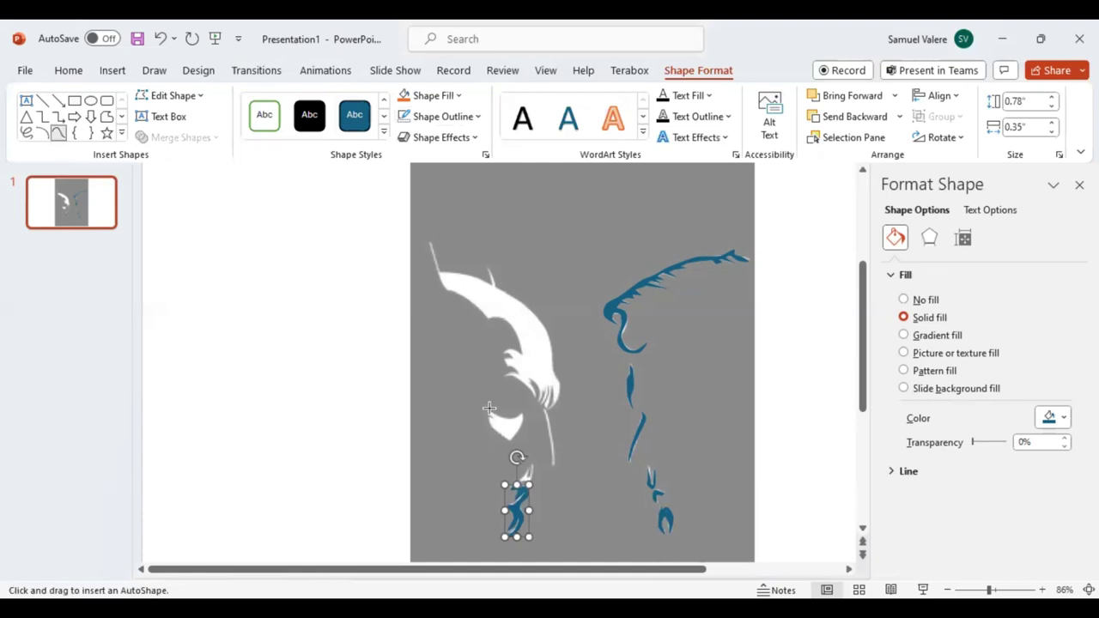
# Cover the white triangular wedge on the left profile with a closed freeform shape.
pyautogui.press('Escape')
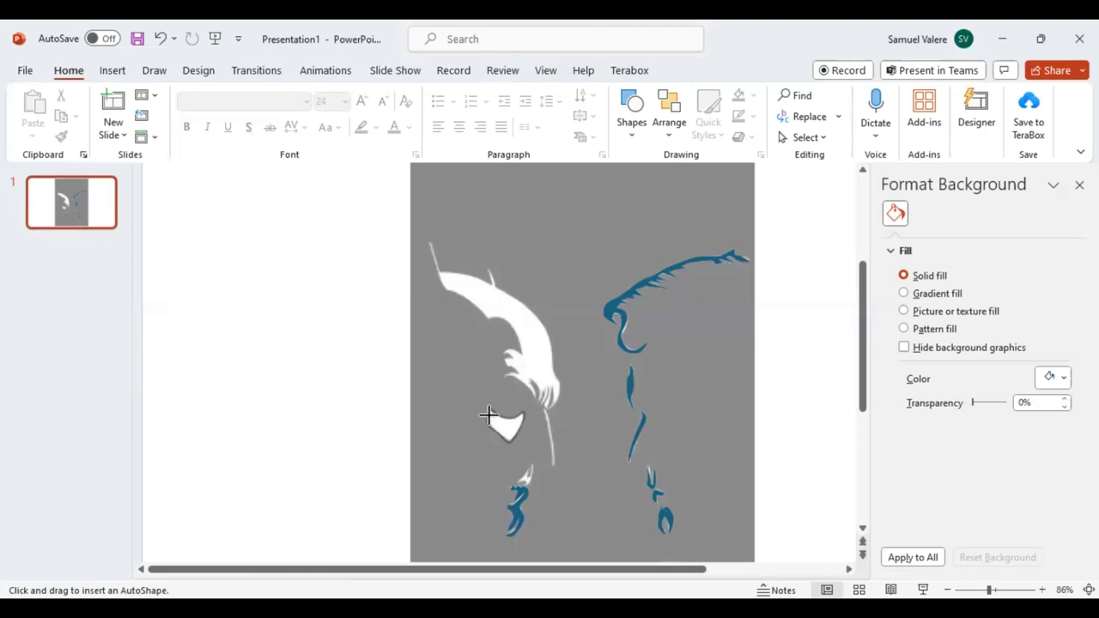
pyautogui.click(486, 409)
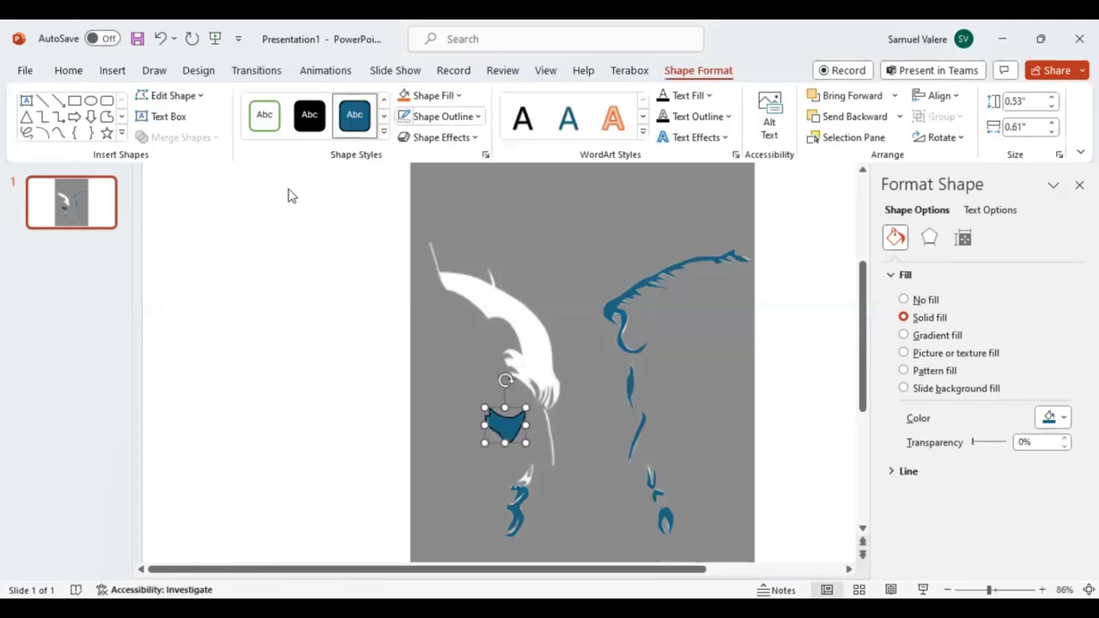
pyautogui.click(58, 133)
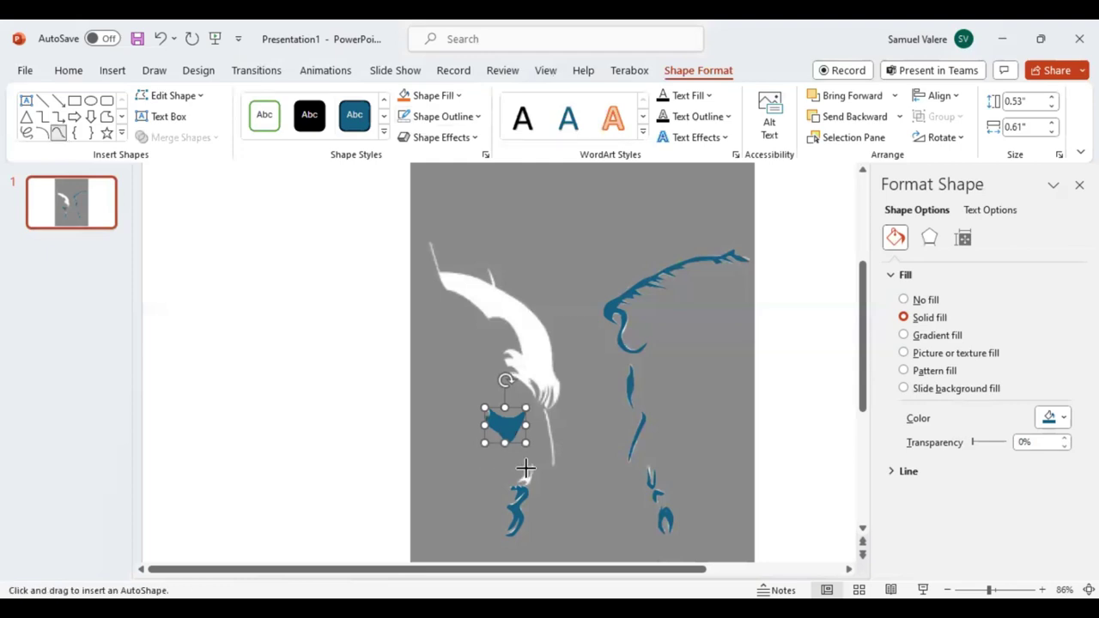
# Trace a small extra piece on the lower part of the figure.
pyautogui.click(520, 475)
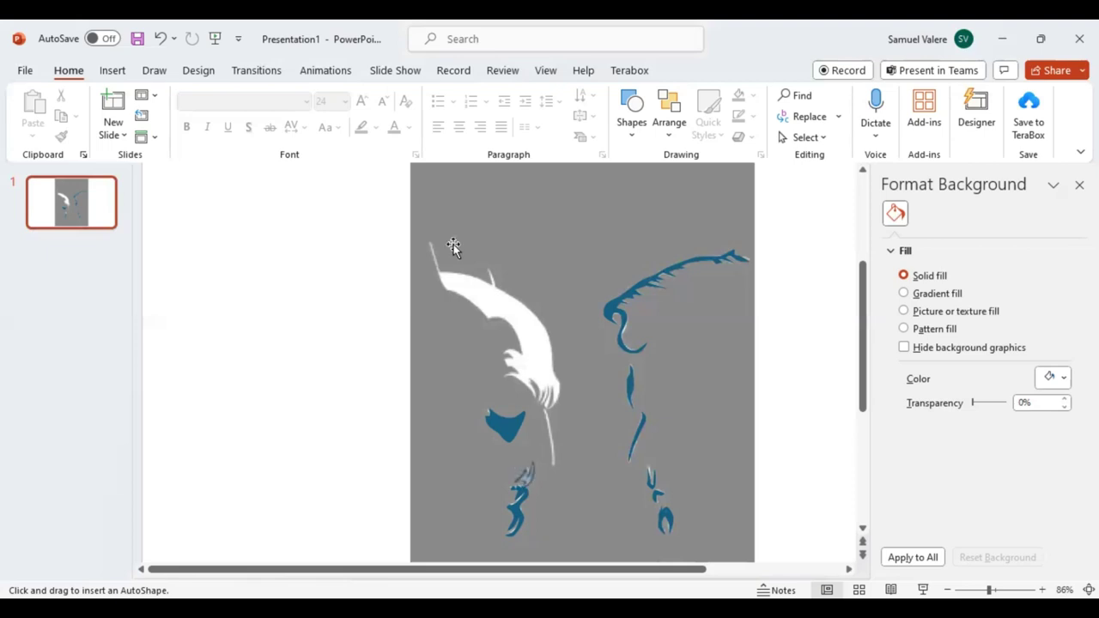
pyautogui.moveTo(514, 462); pyautogui.dragTo(536, 488)
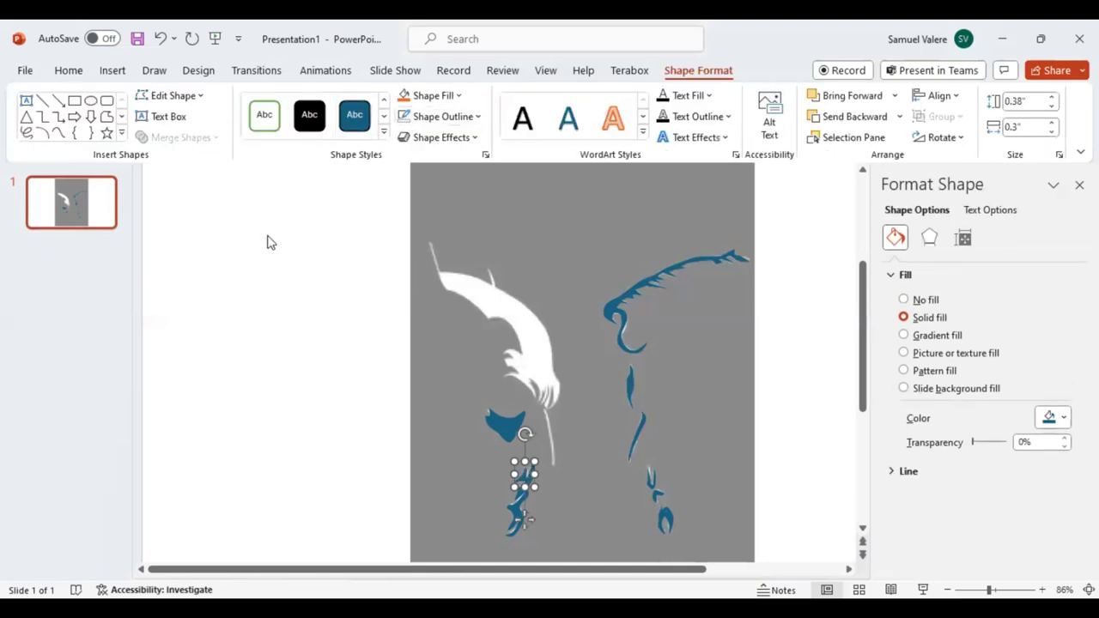
pyautogui.click(58, 133)
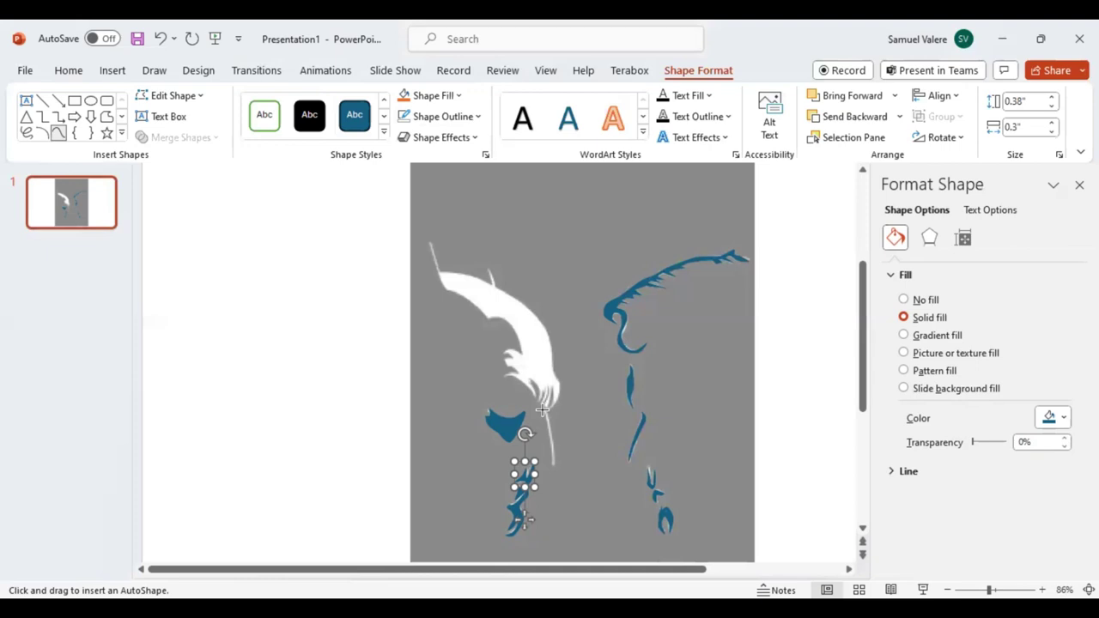
pyautogui.press('Escape')
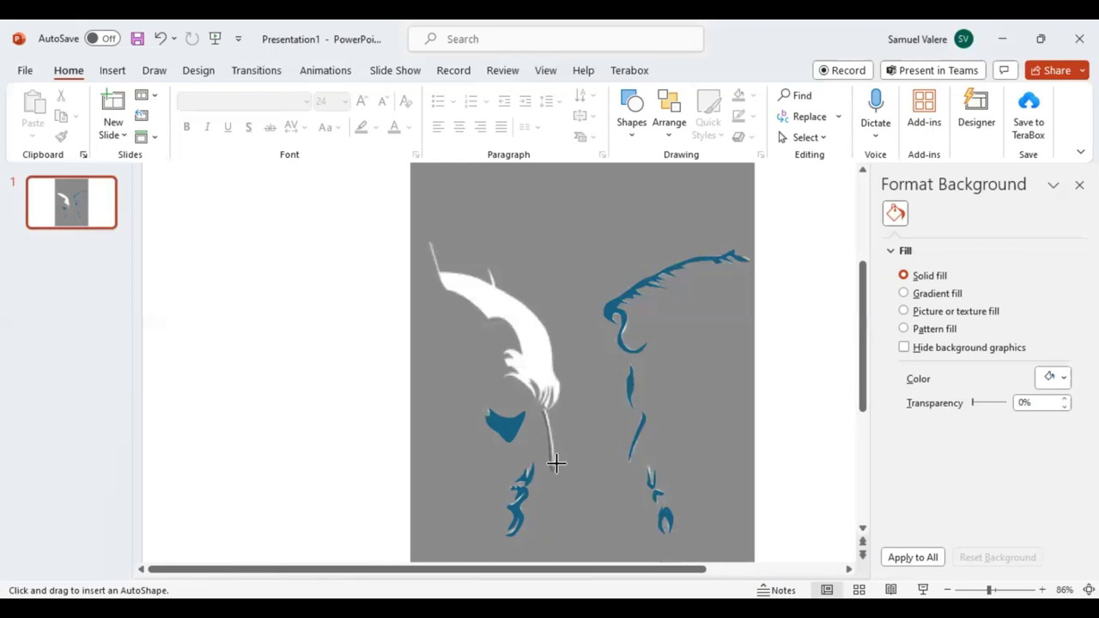
# Trace the quill stem with the Curve tool, then start a new curve at the quill tip.
pyautogui.click(554, 466)
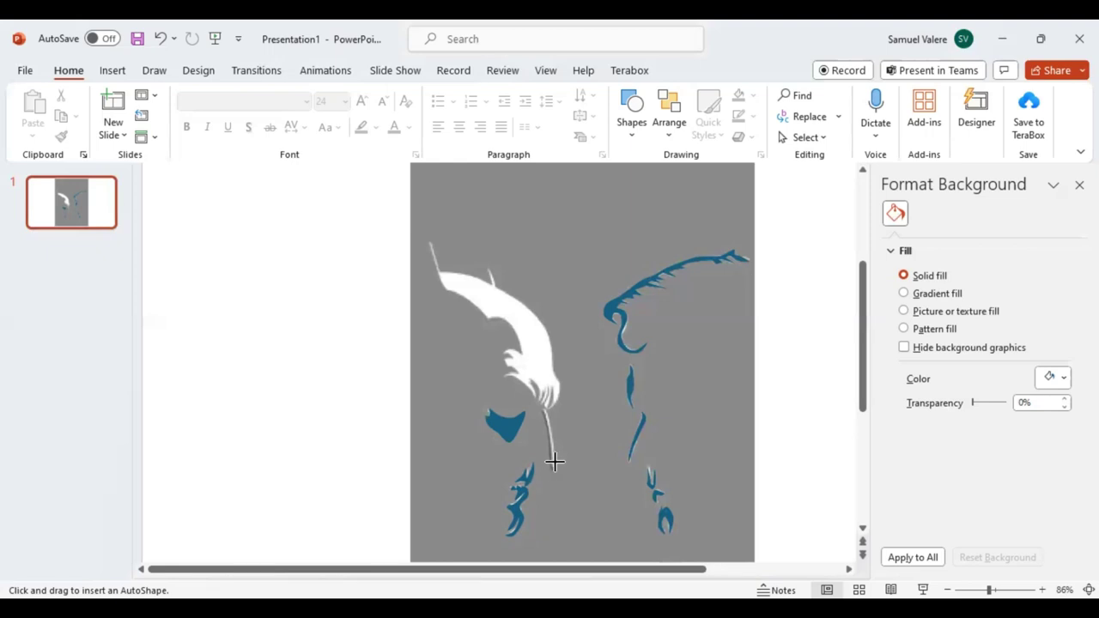
pyautogui.click(545, 411)
pyautogui.doubleClick(543, 409)
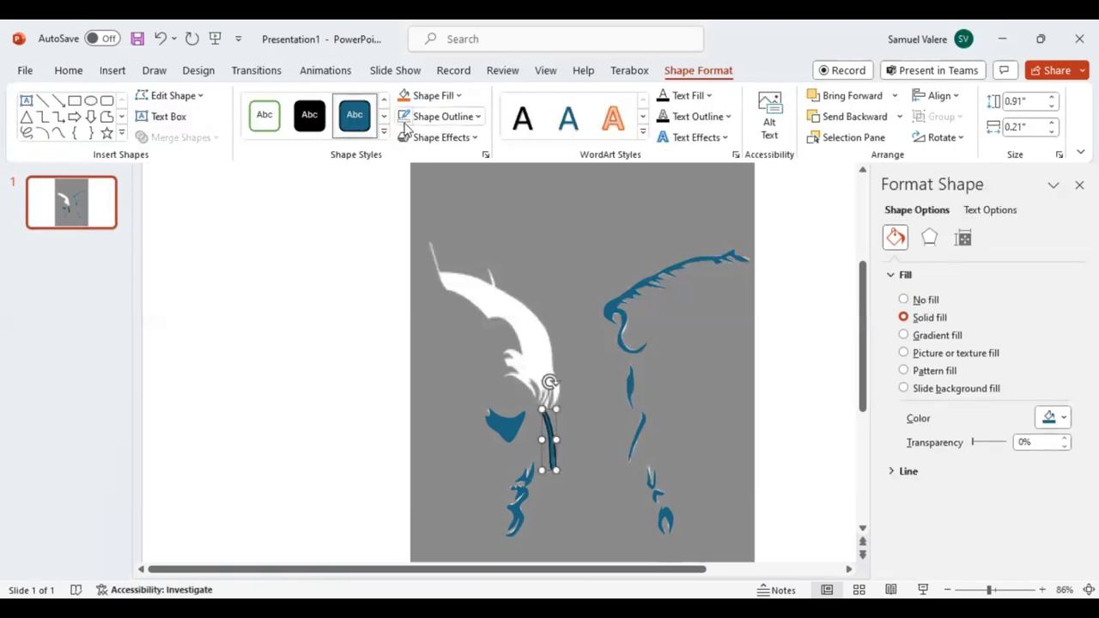
pyautogui.click(58, 132)
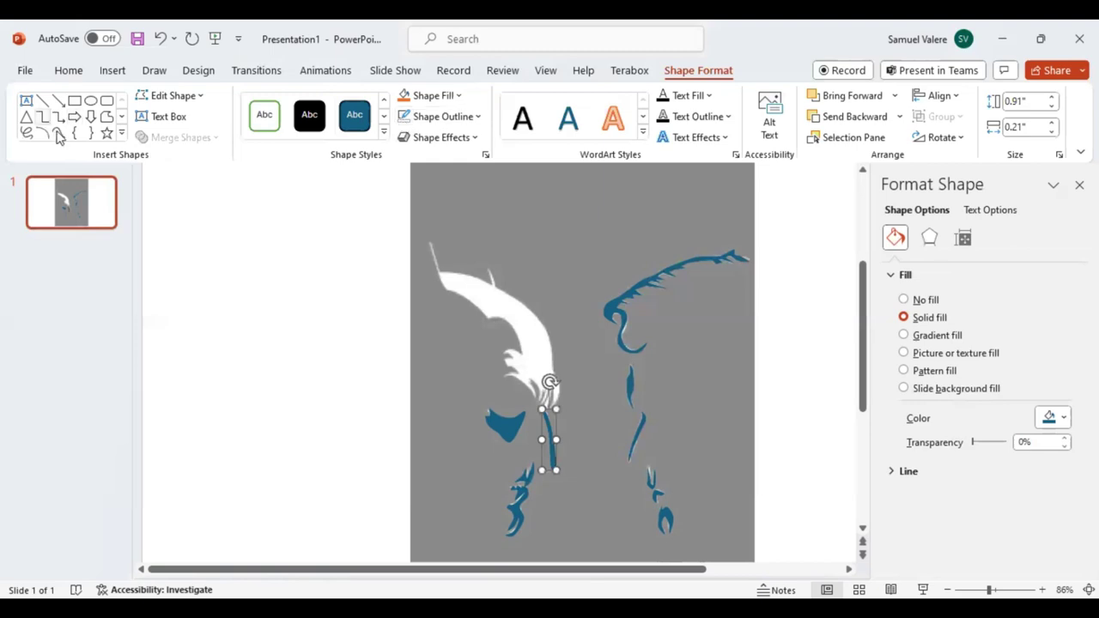
pyautogui.click(428, 243)
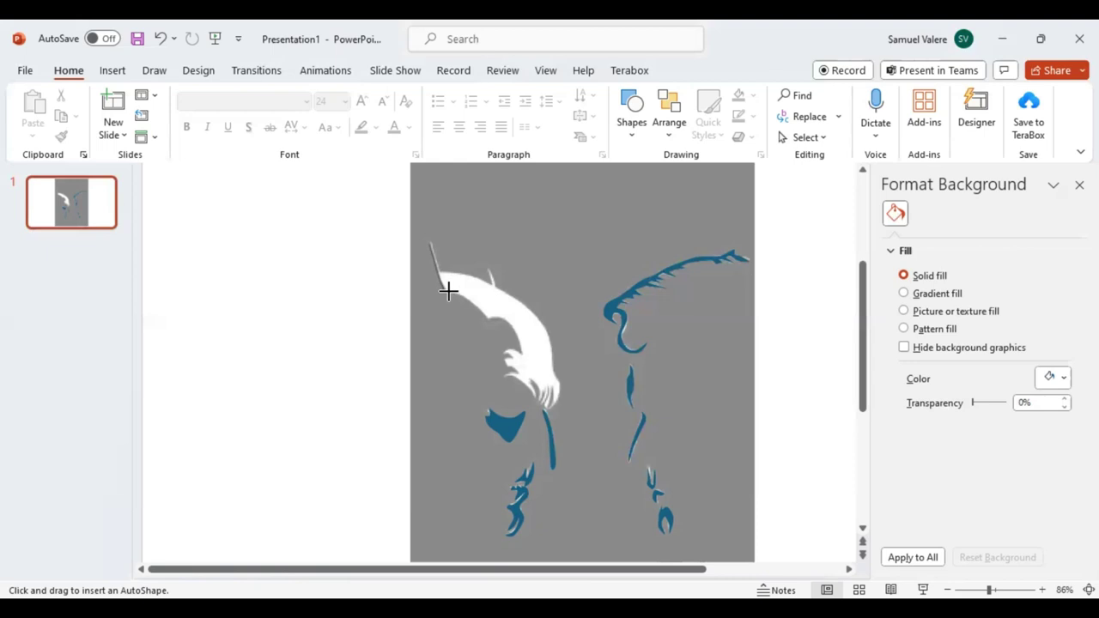
# Add curve points along the quill and feather edge and close the outline at the starting tip.
pyautogui.click(449, 288)
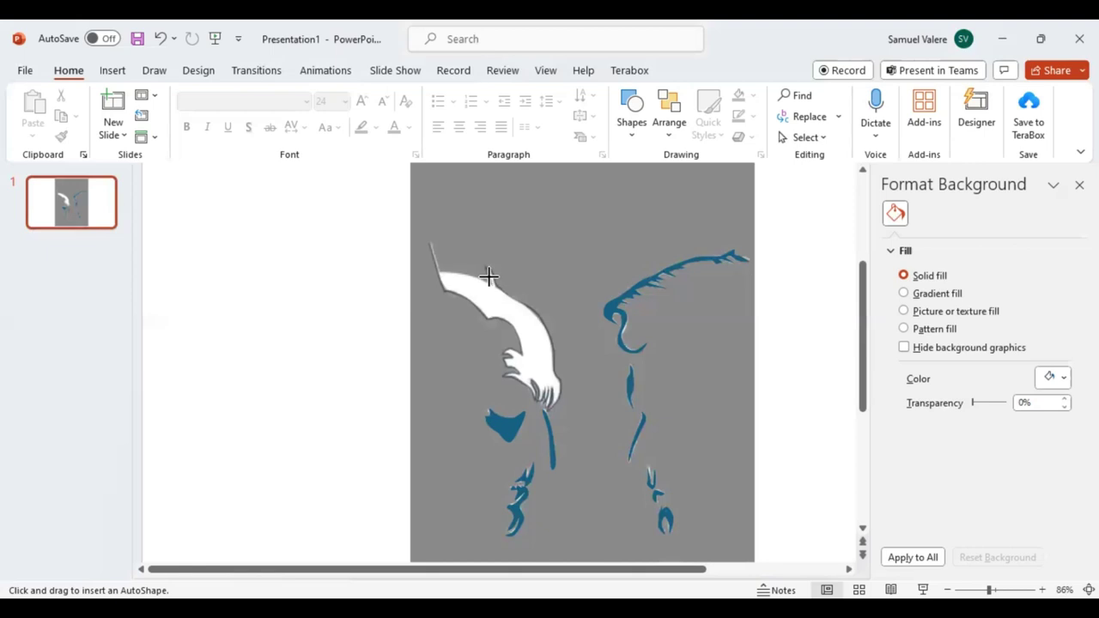
pyautogui.moveTo(489, 276); pyautogui.dragTo(491, 285)
pyautogui.click(430, 246)
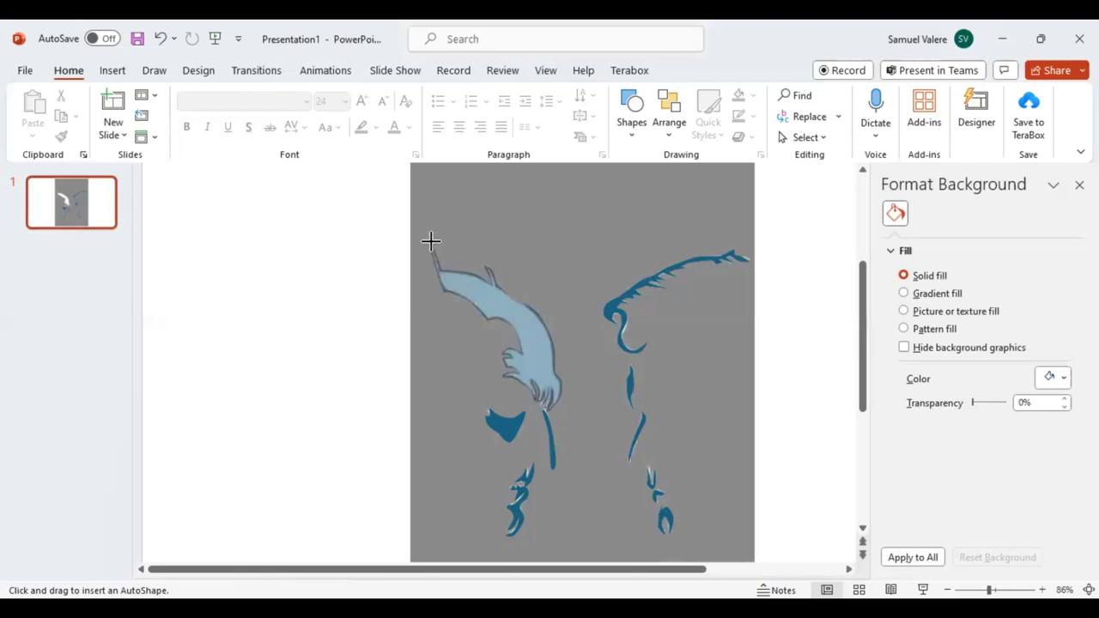
pyautogui.click(430, 243)
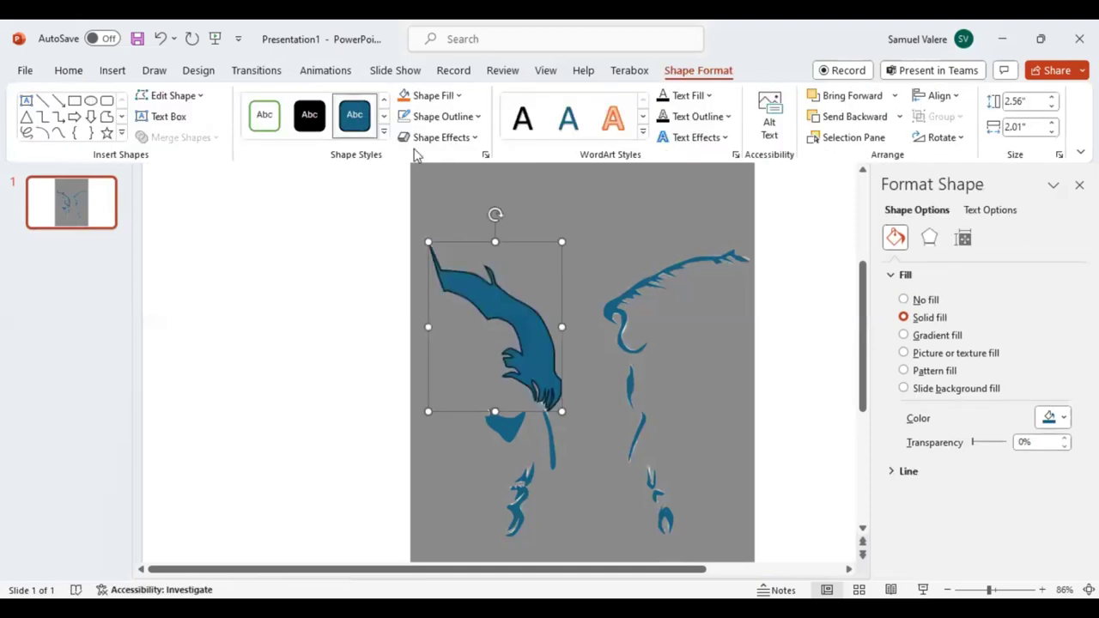
# Give the traced shape No Outline, zoom out to the full slide, and cut and paste the reference photo.
pyautogui.click(402, 120)
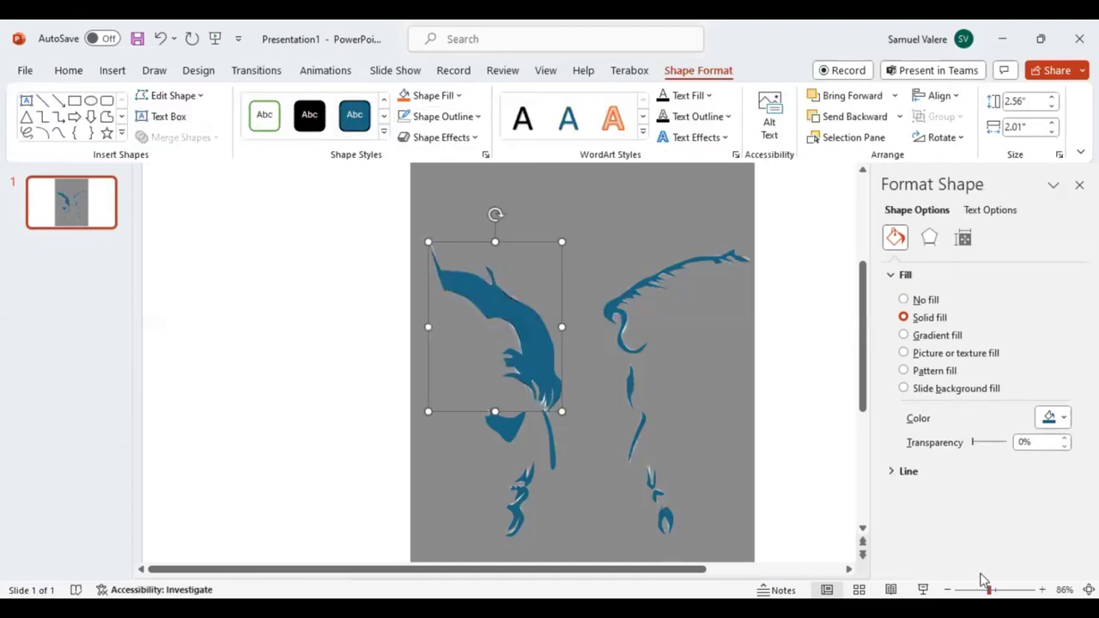
pyautogui.moveTo(987, 589); pyautogui.dragTo(981, 589)
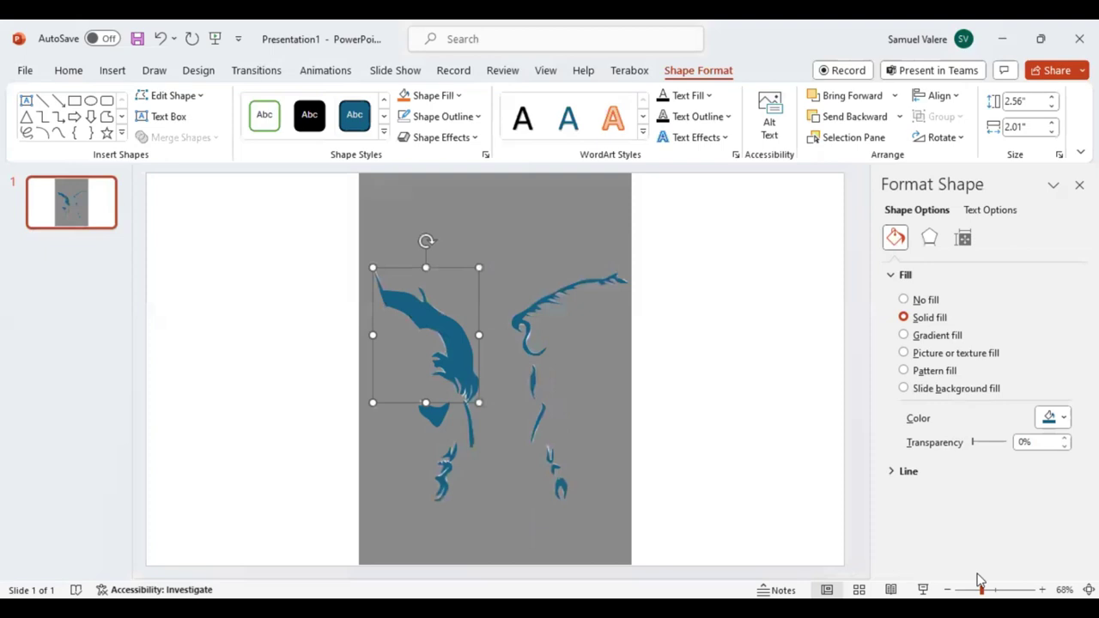
pyautogui.click(607, 550)
pyautogui.hotkey('ctrl', 'x')
pyautogui.hotkey('ctrl', 'v')
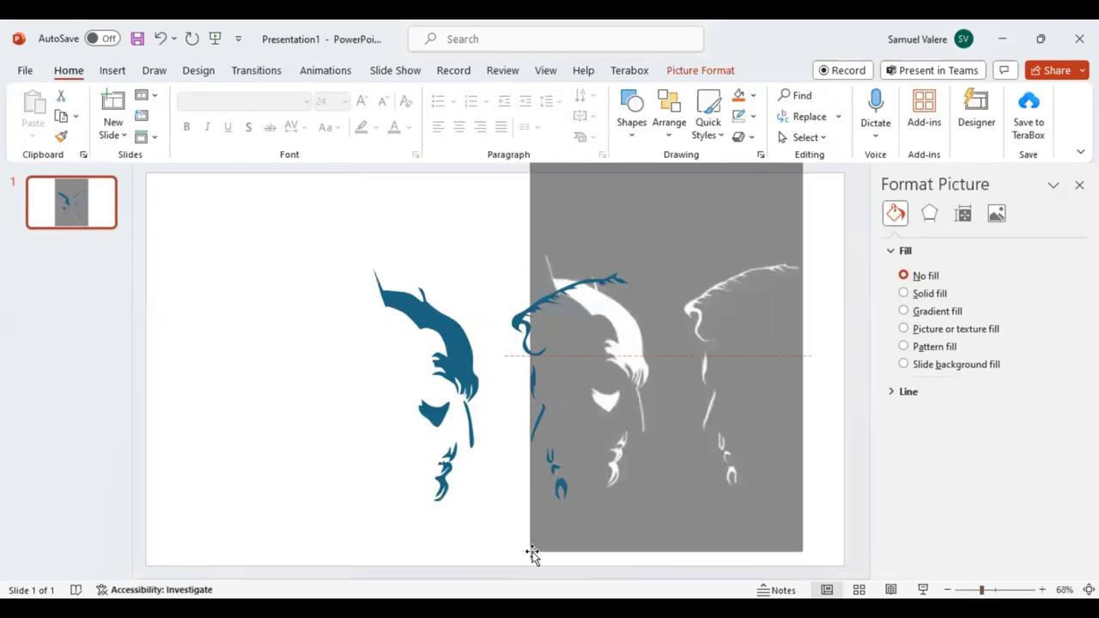
# Shrink the reference photo into the top-right corner and set its transparency to 0%.
pyautogui.moveTo(527, 560)
pyautogui.mouseDown()
pyautogui.moveTo(640, 373)
pyautogui.moveTo(657, 444)
pyautogui.moveTo(760, 310)
pyautogui.mouseUp()
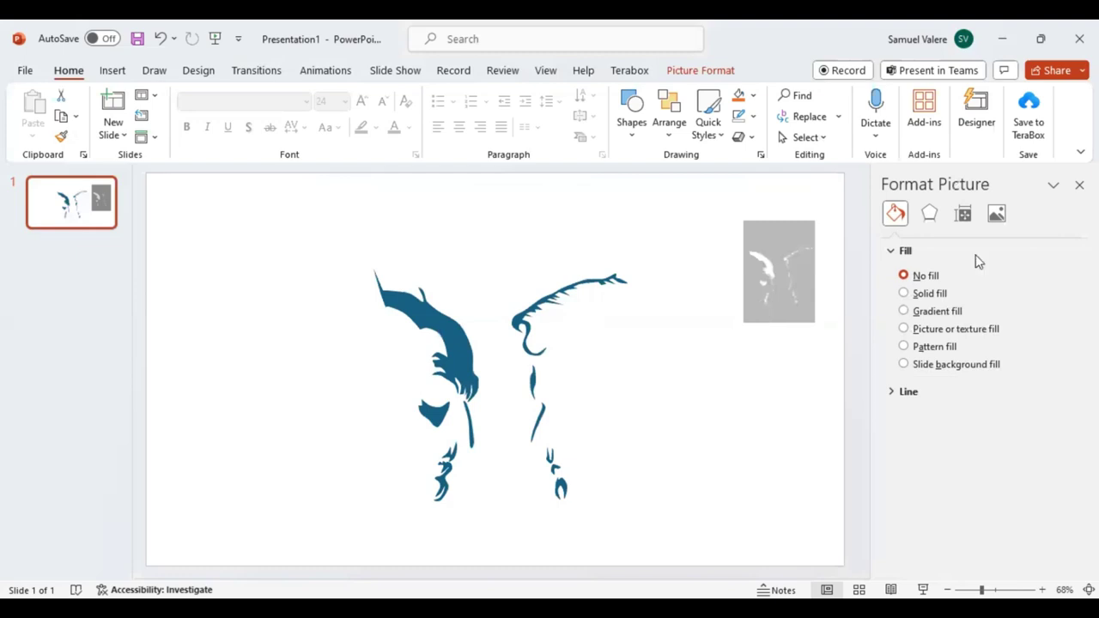
pyautogui.click(998, 216)
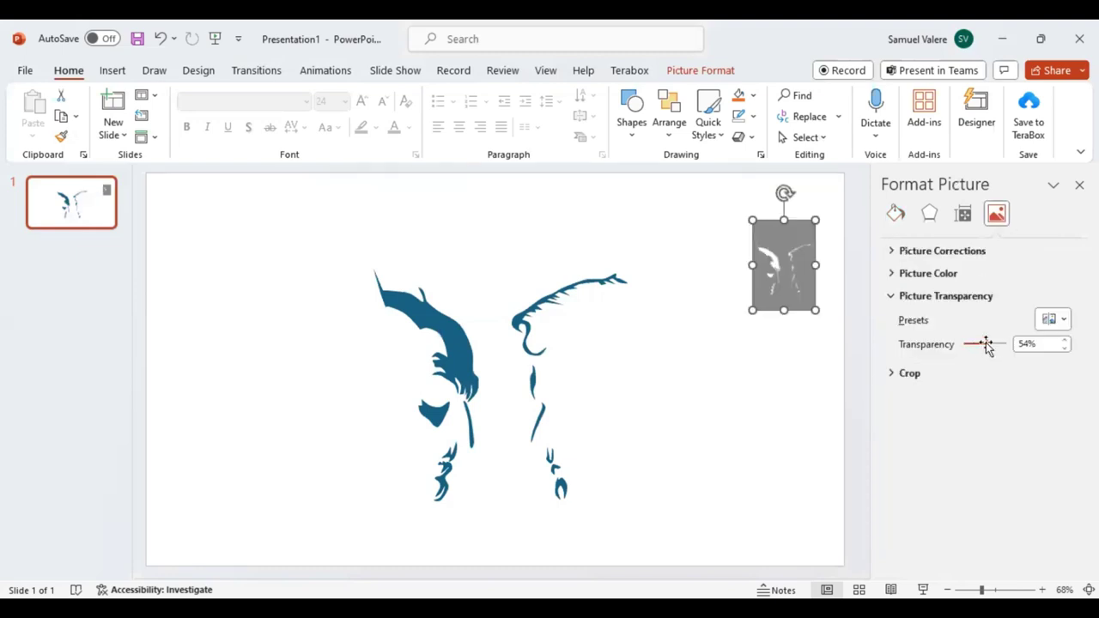
pyautogui.moveTo(989, 346)
pyautogui.mouseDown()
pyautogui.moveTo(764, 268)
pyautogui.moveTo(815, 227)
pyautogui.mouseUp()
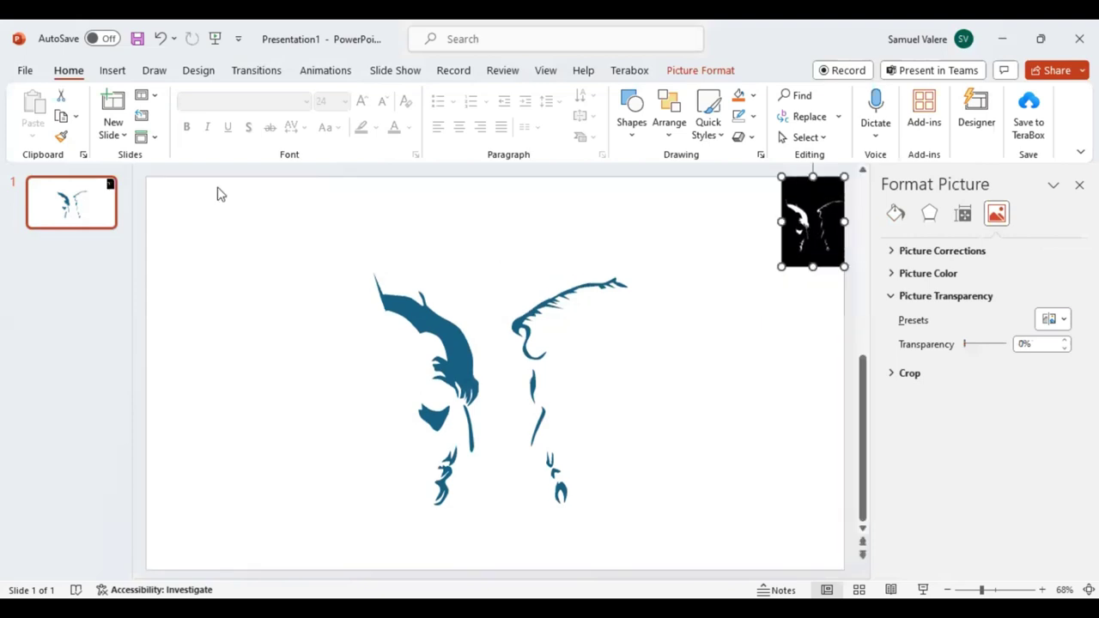
# Select all the traced silhouette shapes and fill them with white.
pyautogui.click(698, 554)
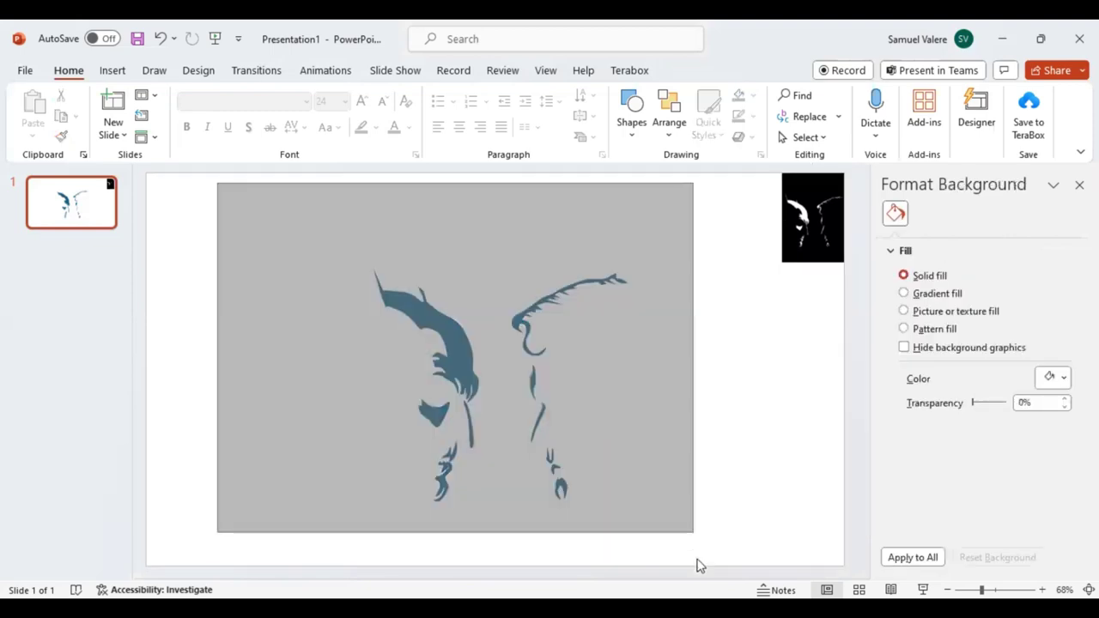
pyautogui.moveTo(700, 569); pyautogui.dragTo(648, 391)
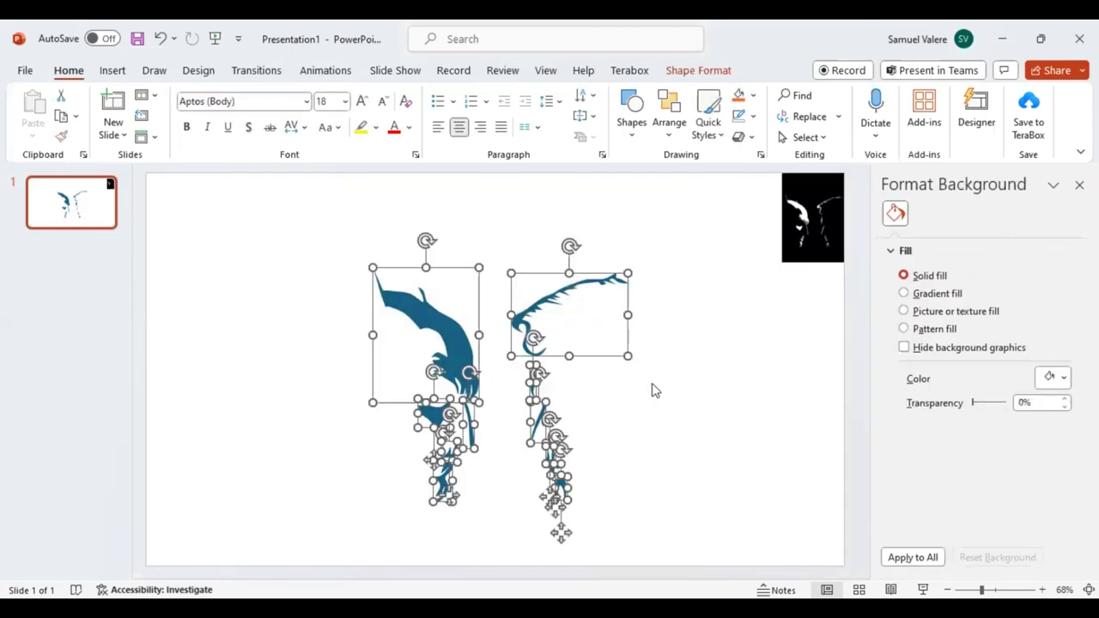
pyautogui.click(700, 72)
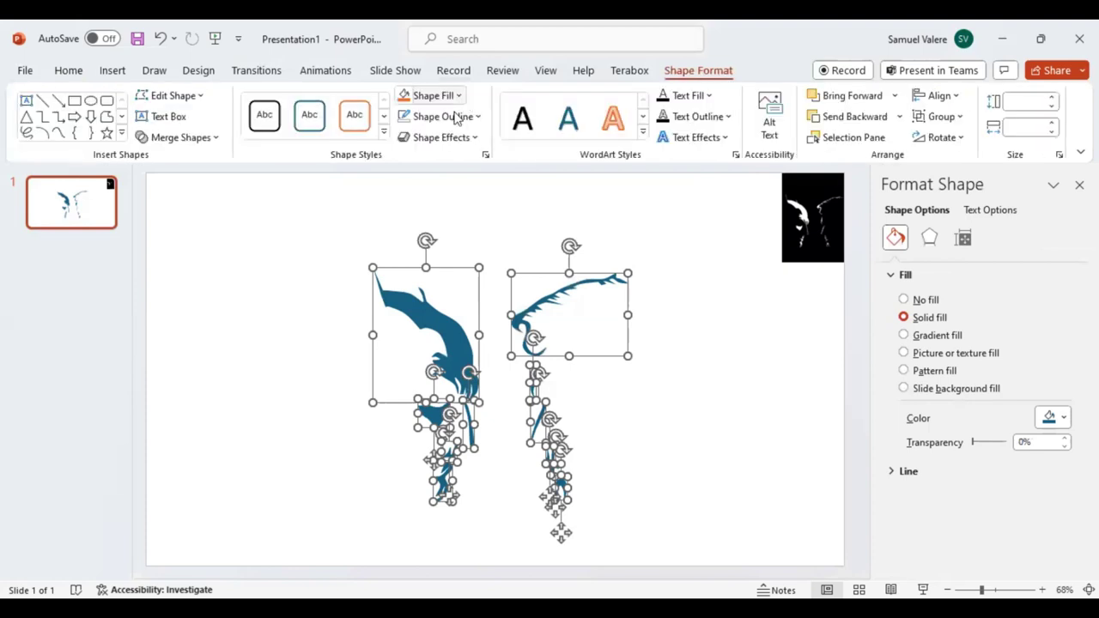
pyautogui.click(434, 95)
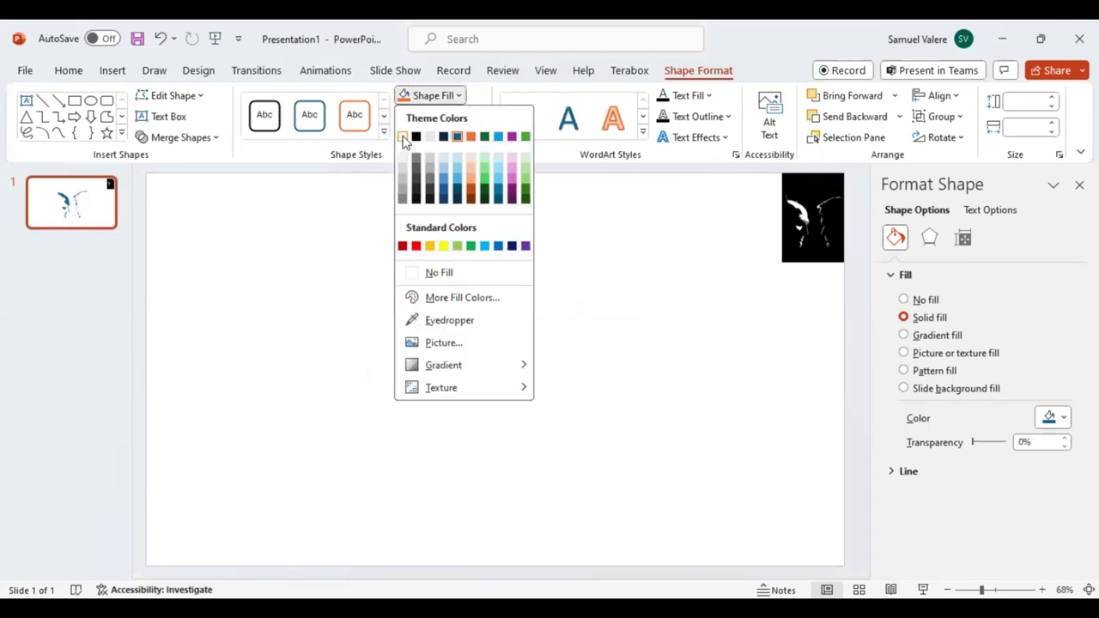
pyautogui.click(678, 204)
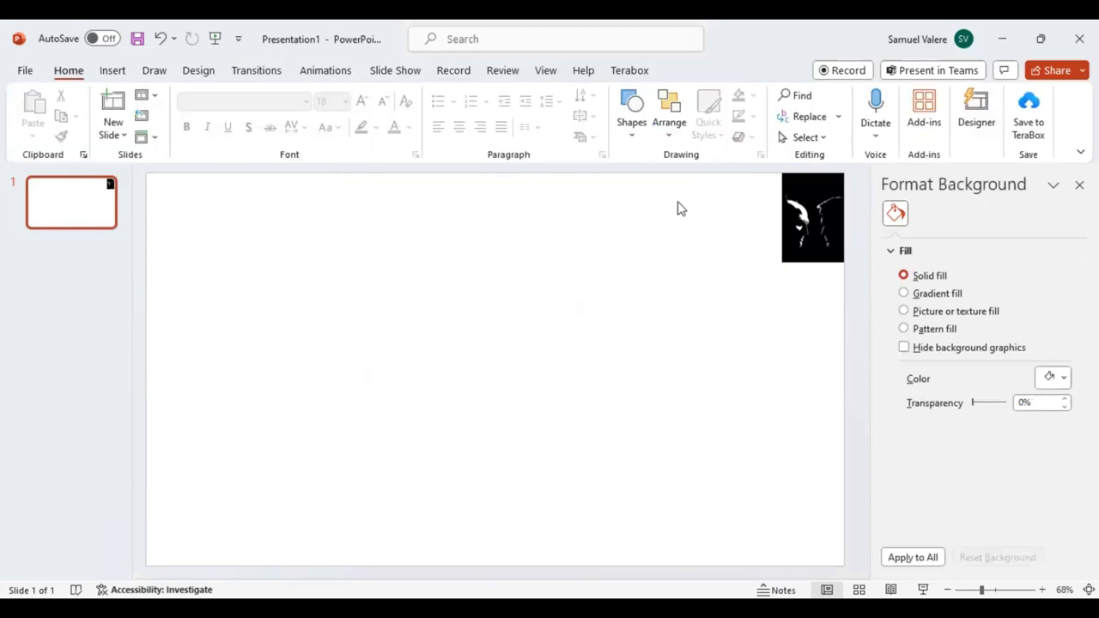